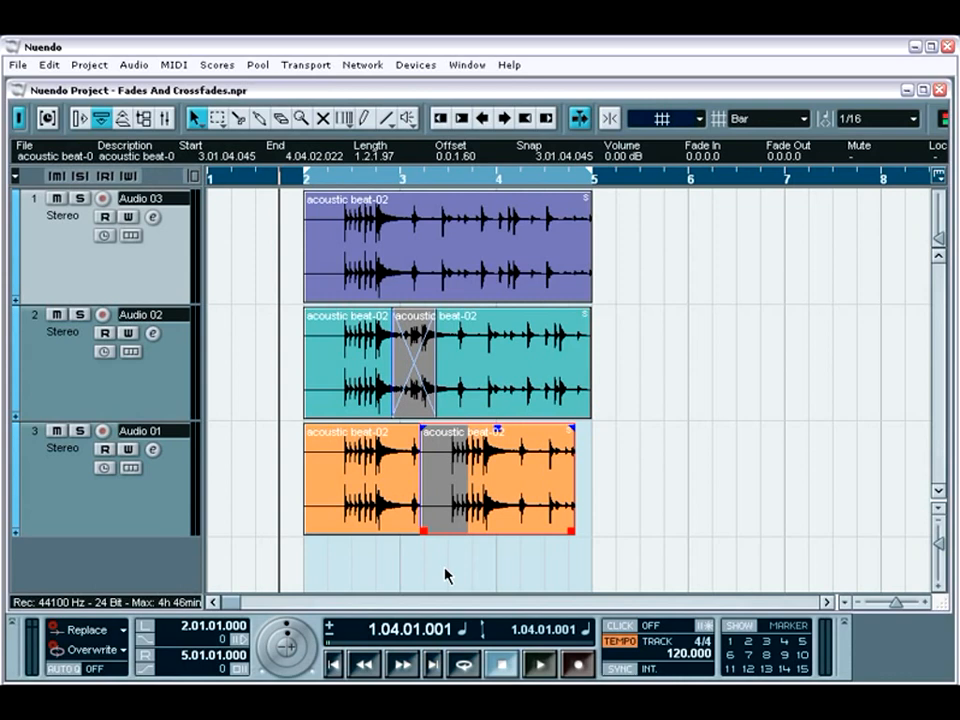
- Try a Fade In process on the second event of track Audio 01, raising its two middle curve points, and close it without processing
right_click(366, 295)
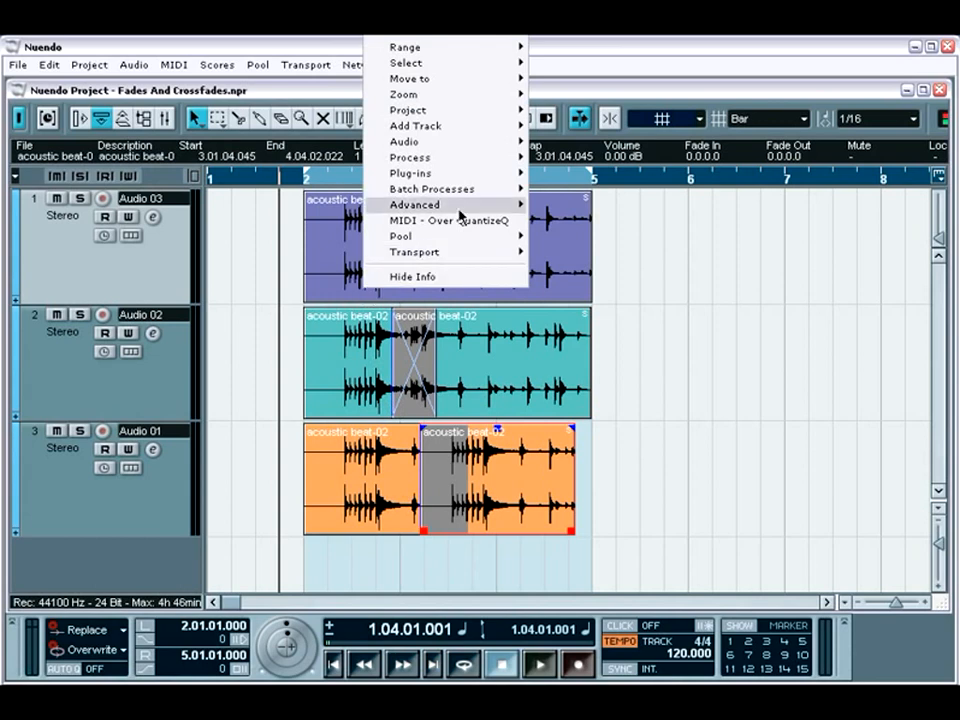
mouse_move(478, 166)
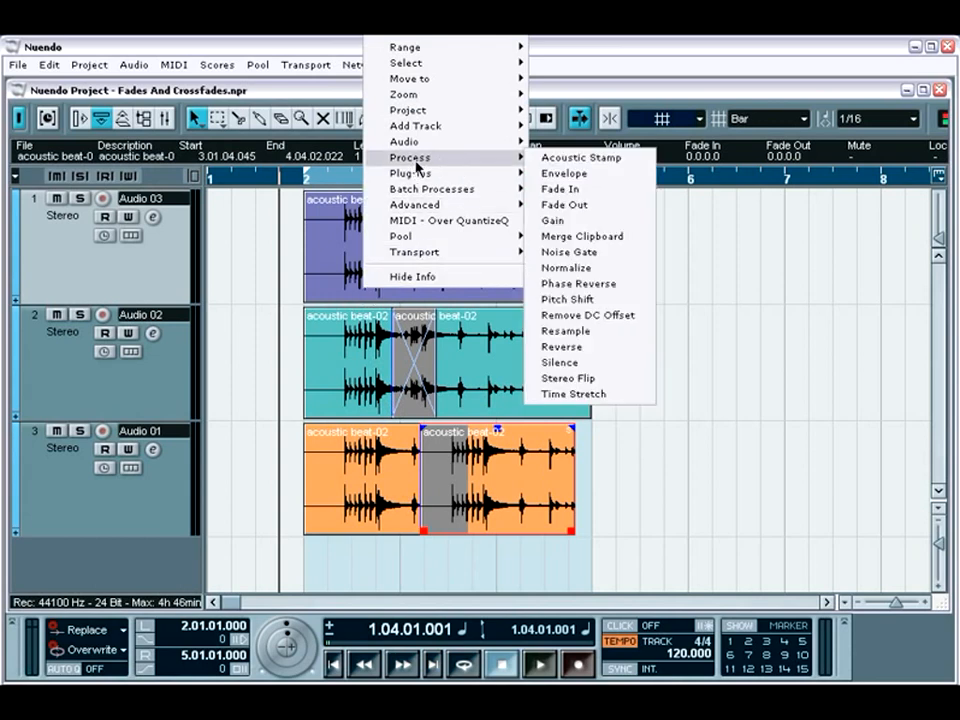
left_click(572, 189)
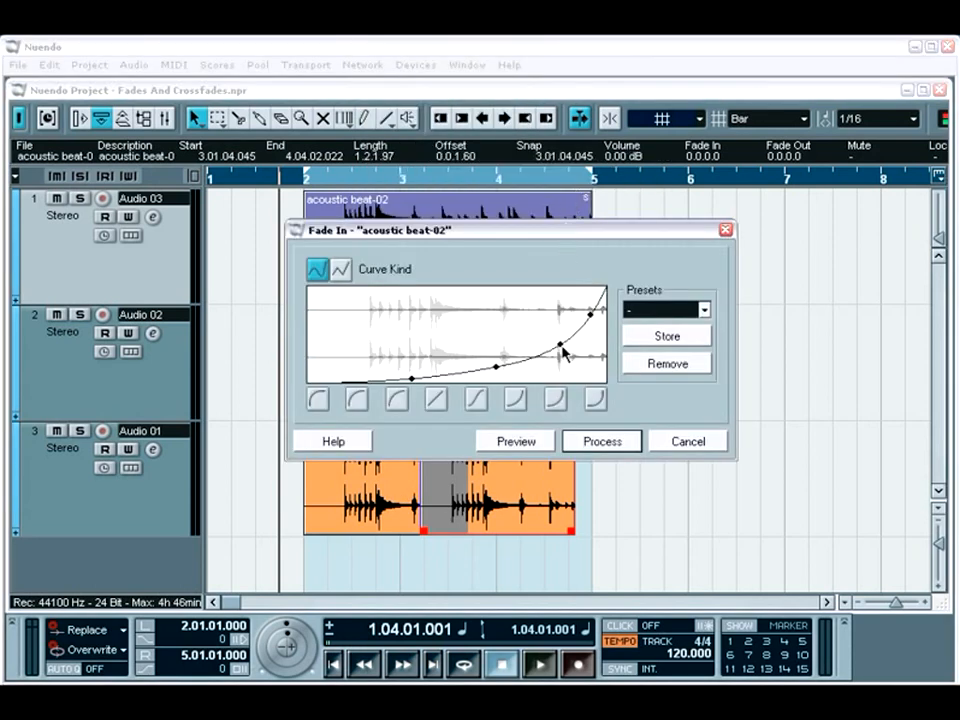
left_click_drag(559, 344, 543, 316)
left_click_drag(496, 368, 468, 346)
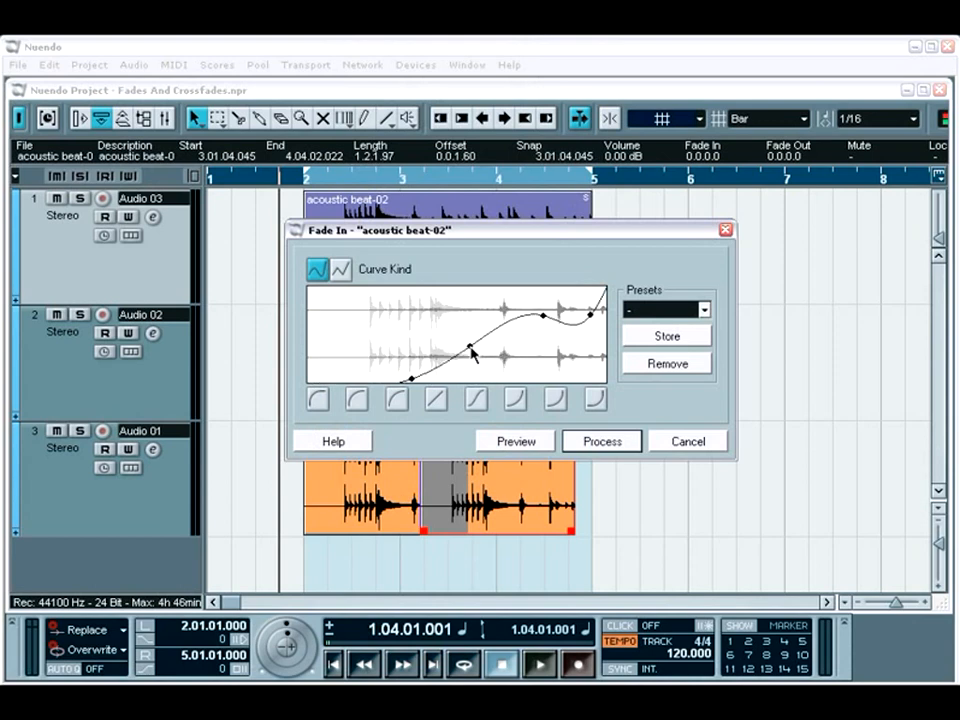
left_click(726, 229)
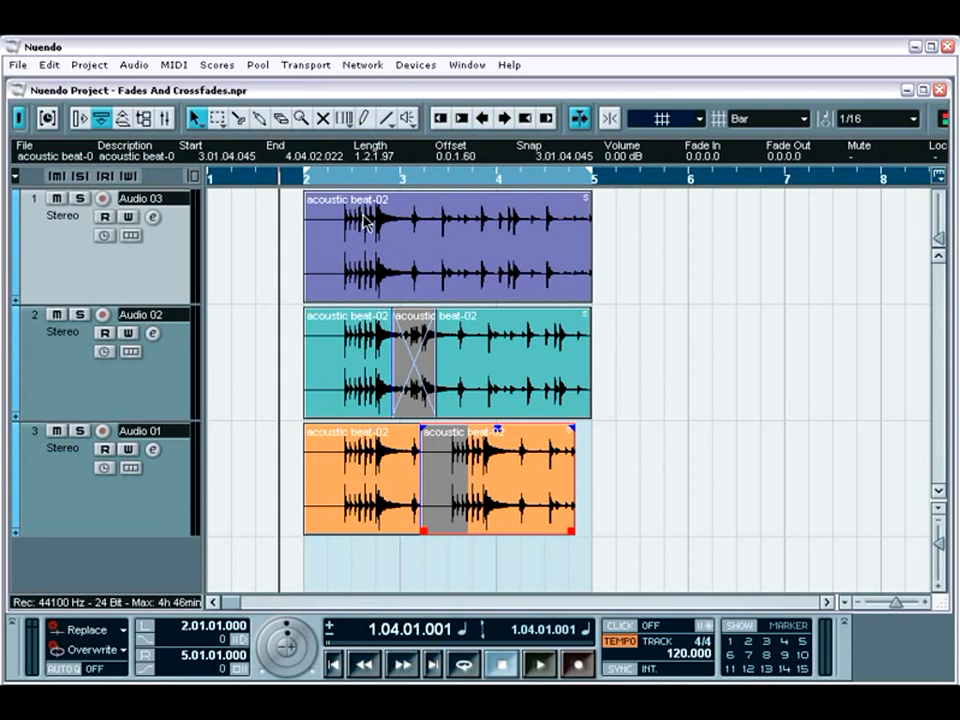
- View the project's Auto Fades settings and close them without changing anything
left_click(89, 66)
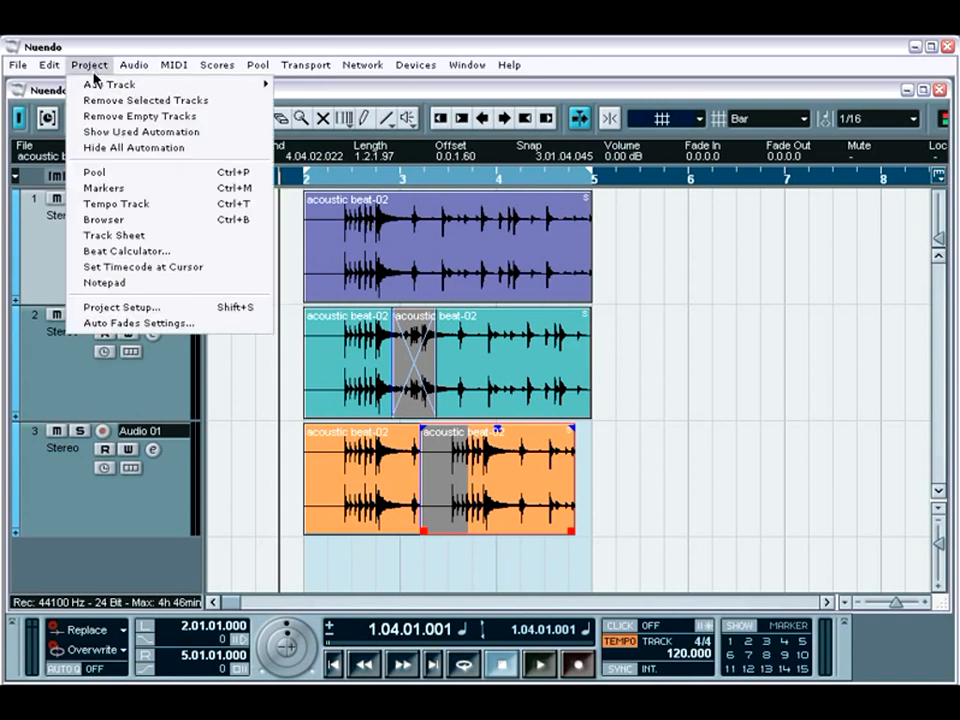
left_click(134, 323)
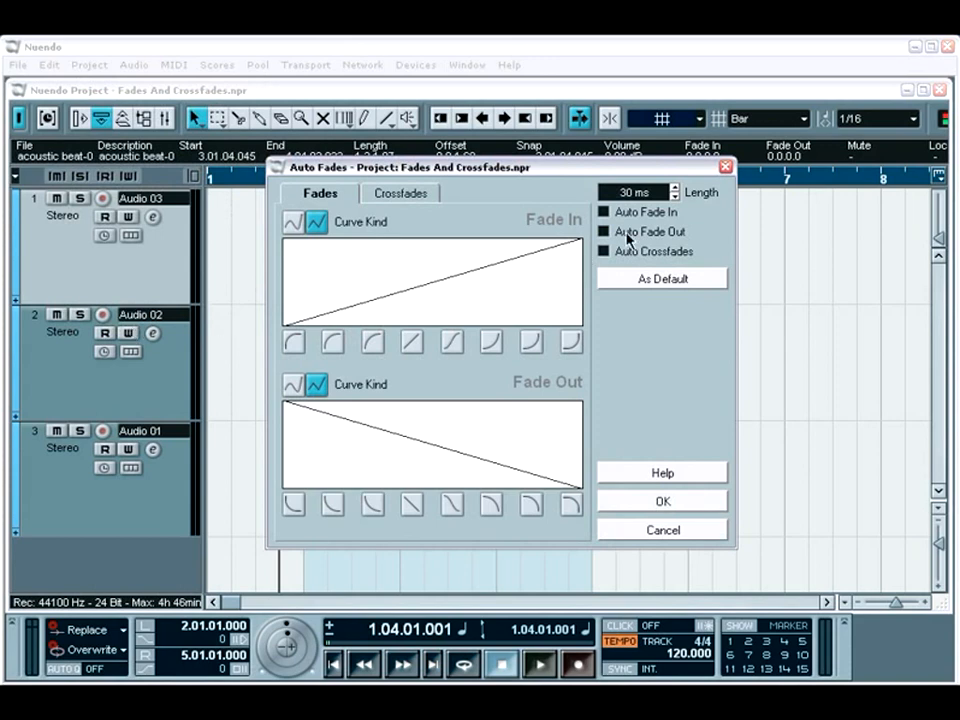
left_click(726, 168)
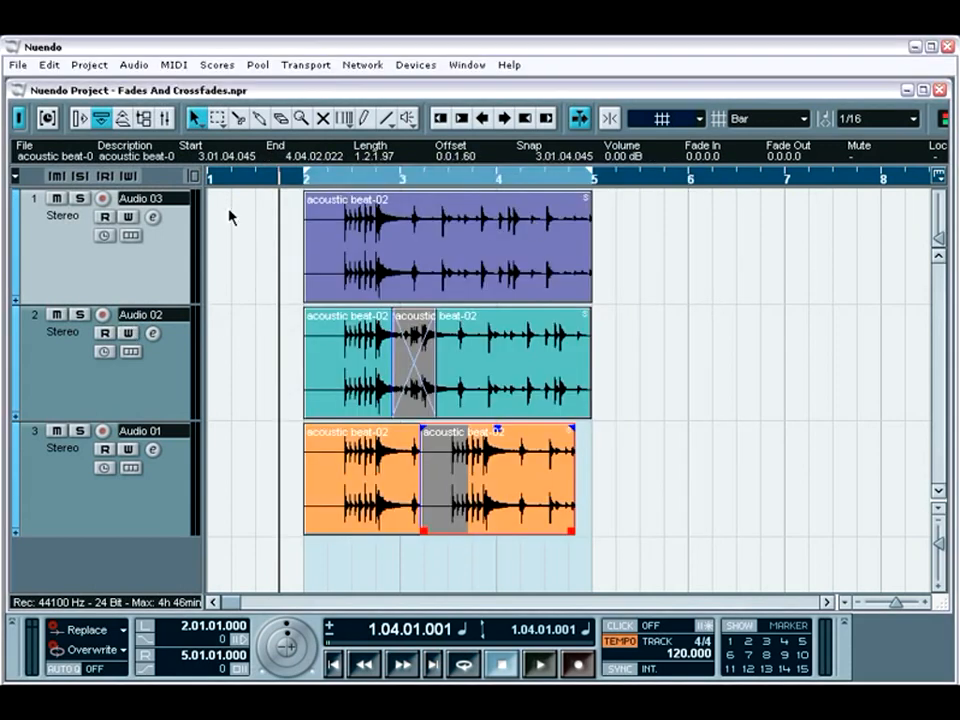
- Show the Inspector for track Audio 03, view the track's Auto Fades settings and close them unchanged
left_click(79, 119)
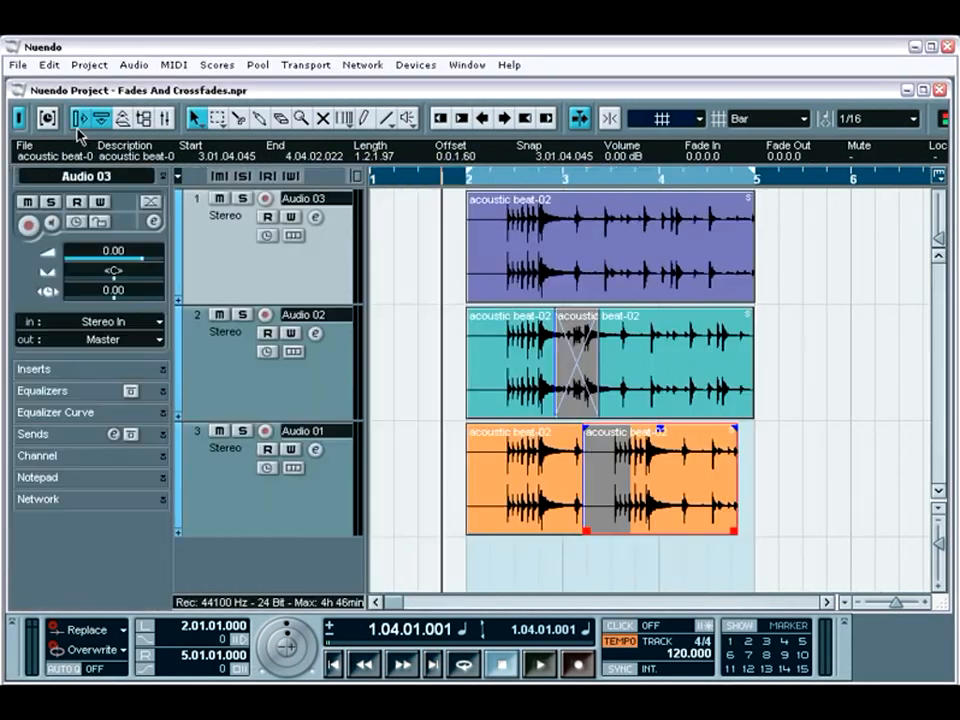
left_click(155, 205)
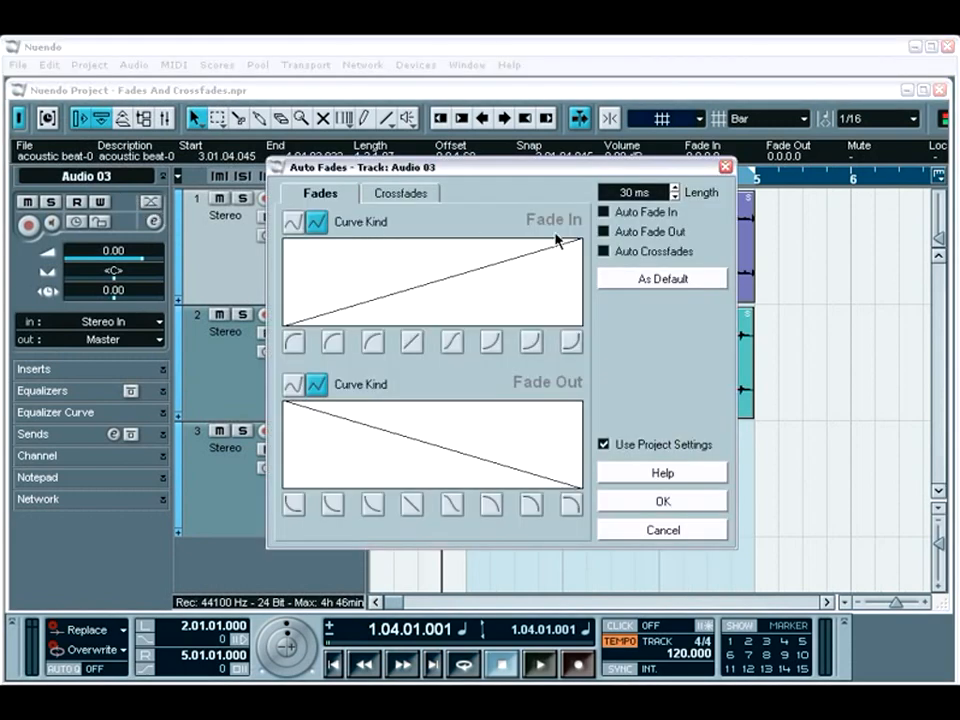
left_click(727, 168)
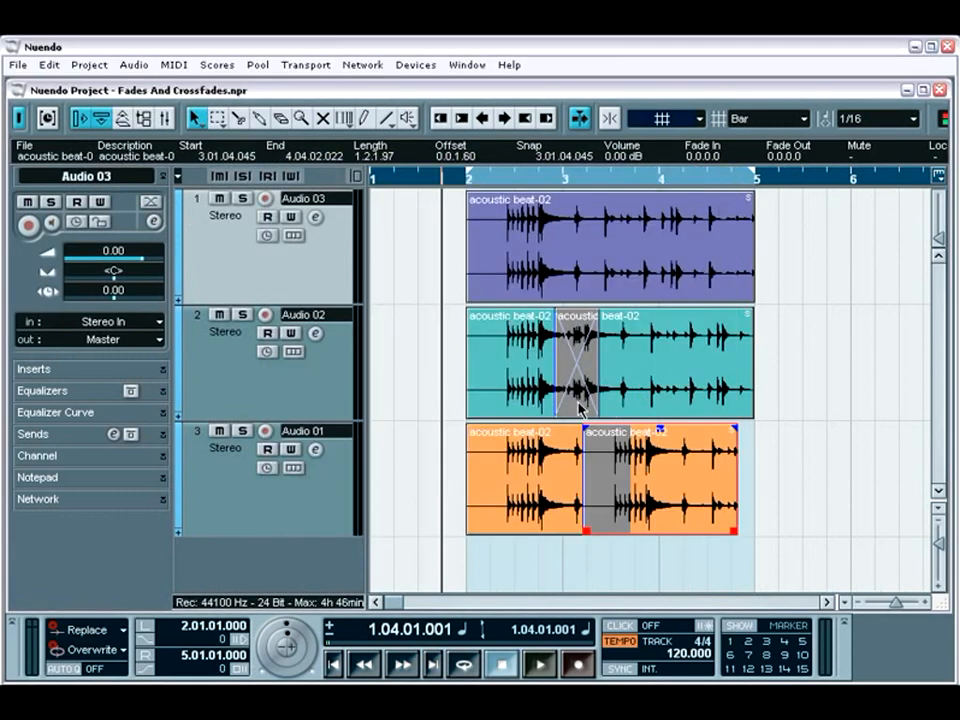
- View the existing crossfade on track Audio 02 in the crossfade editor and close the editor
left_click(580, 408)
double_click(580, 408)
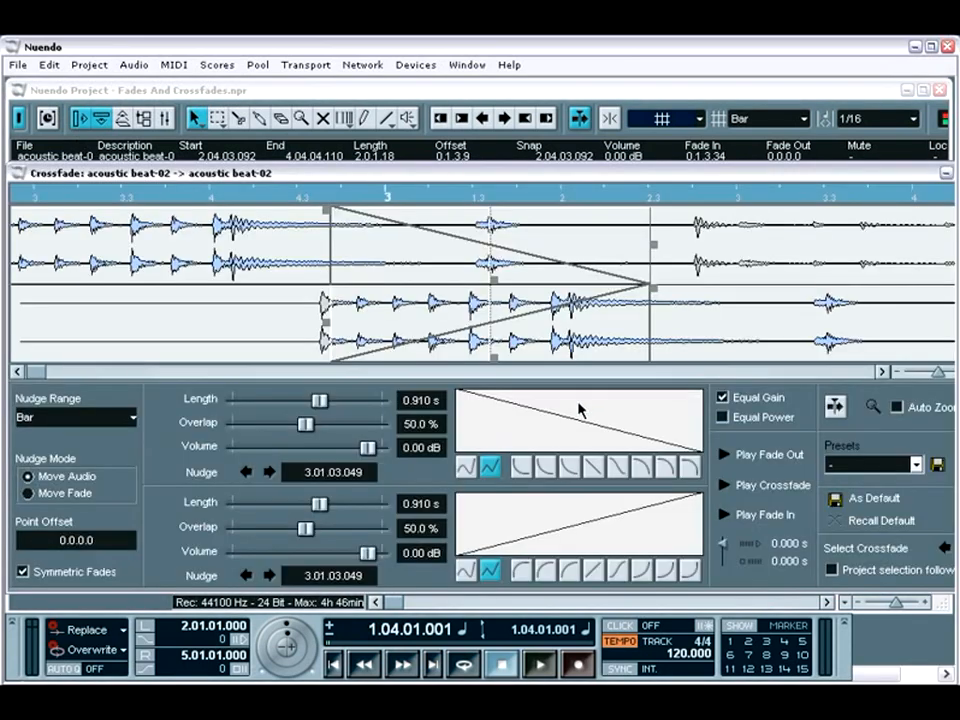
double_click(20, 175)
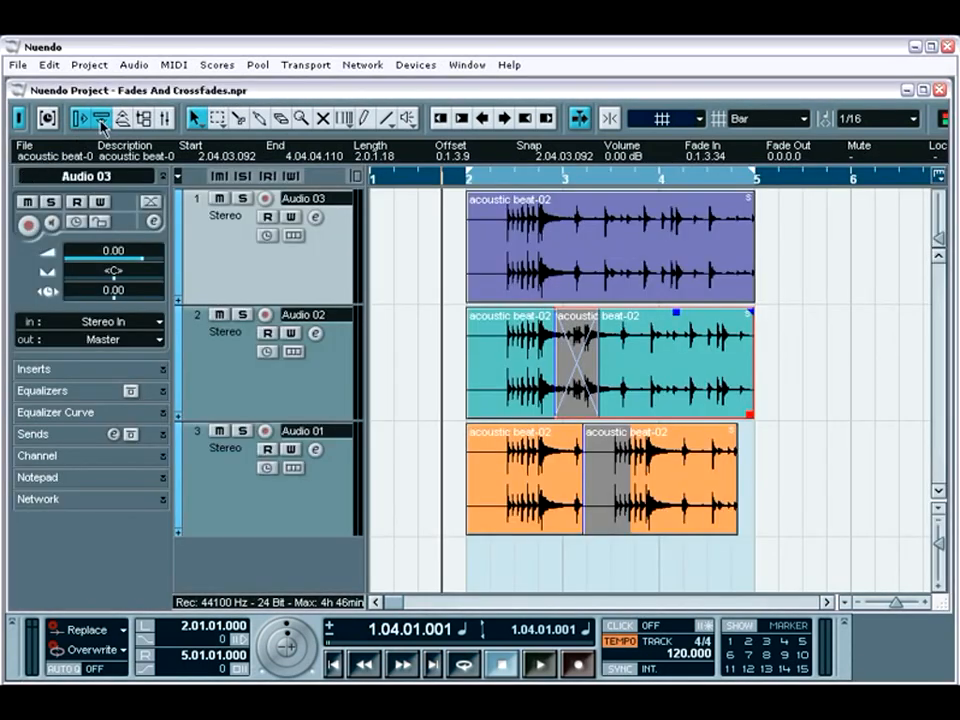
left_click(140, 68)
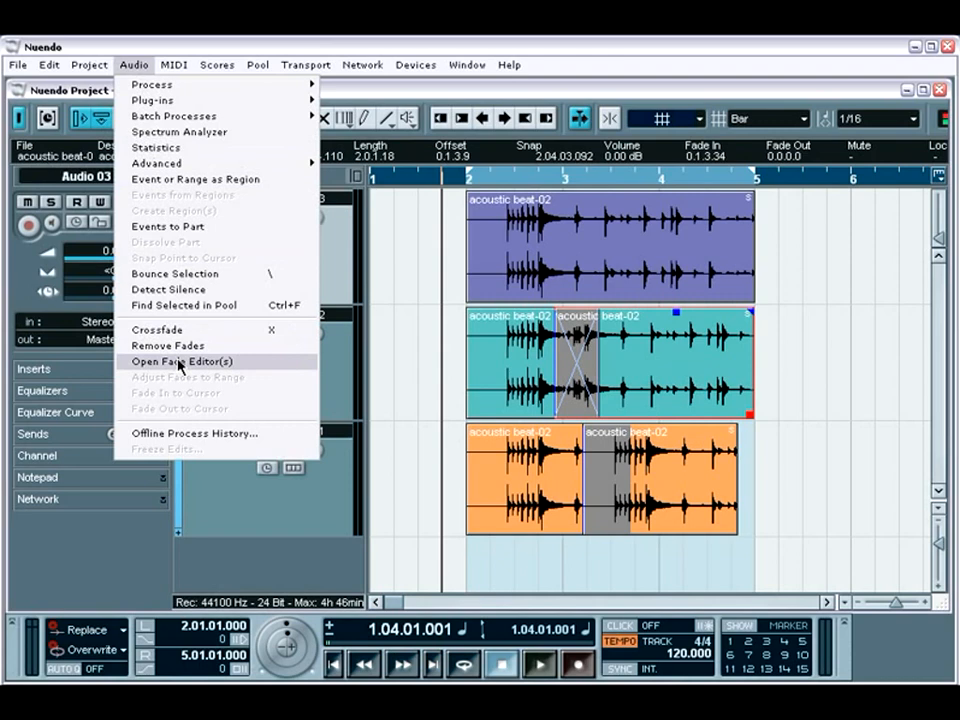
left_click(443, 468)
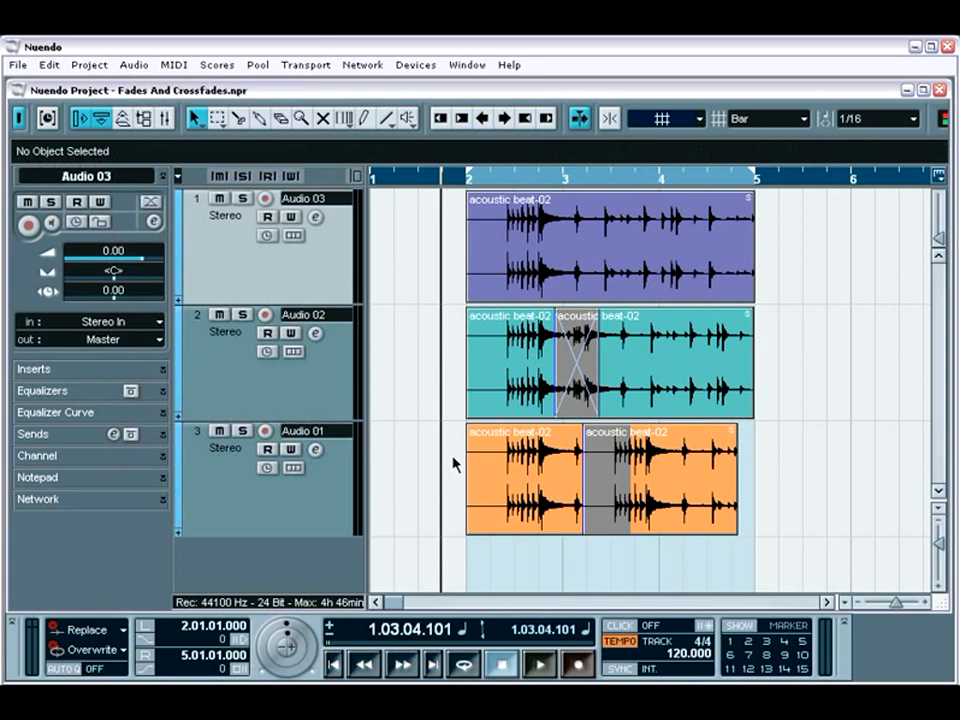
- Open the Fade In process for the acoustic beat-02 event on track Audio 03 and raise the two earliest curve points
left_click(518, 297)
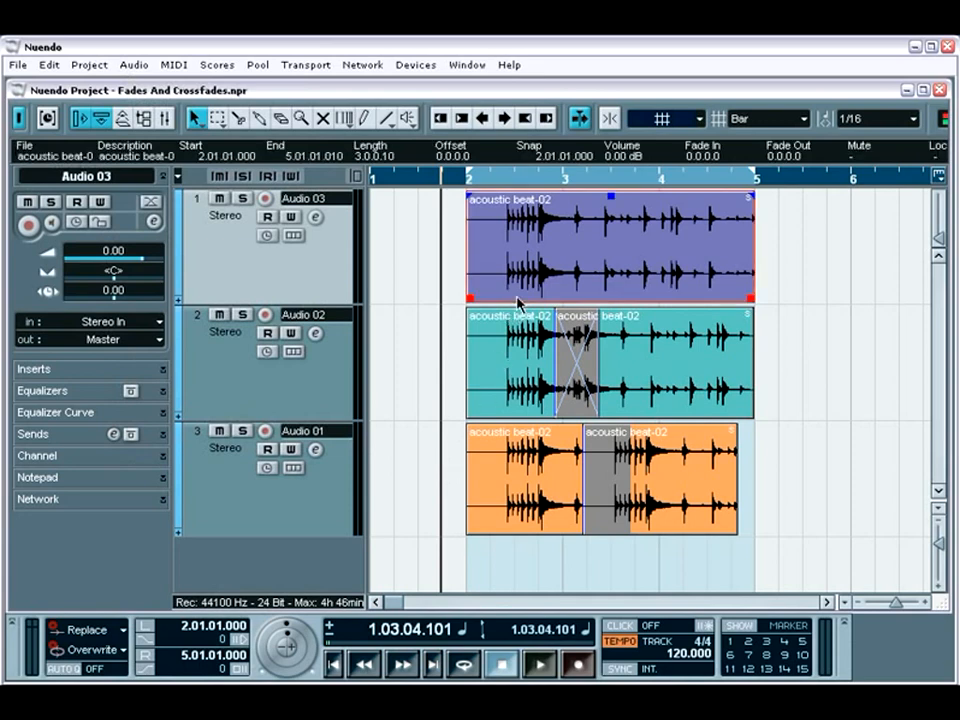
right_click(516, 297)
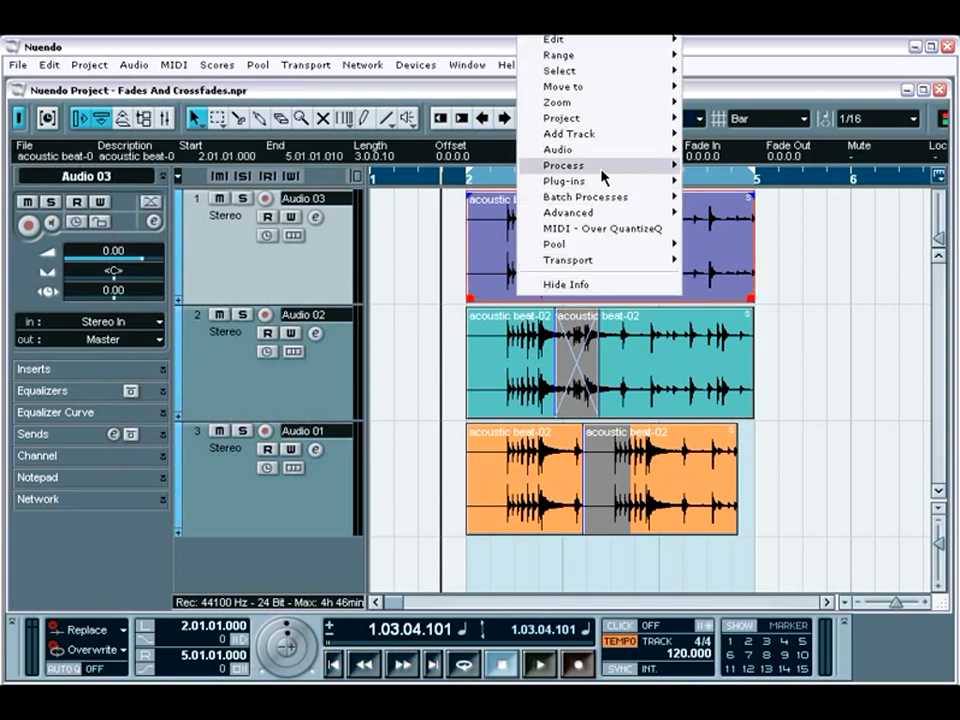
mouse_move(611, 172)
left_click(708, 197)
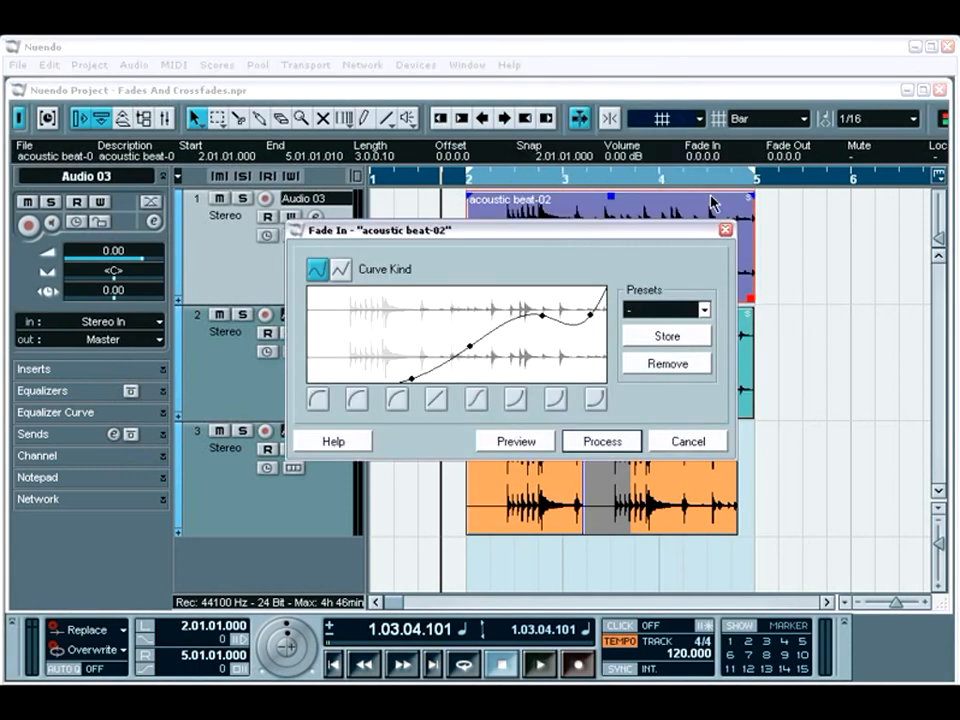
left_click_drag(470, 345, 441, 320)
left_click_drag(413, 382, 343, 351)
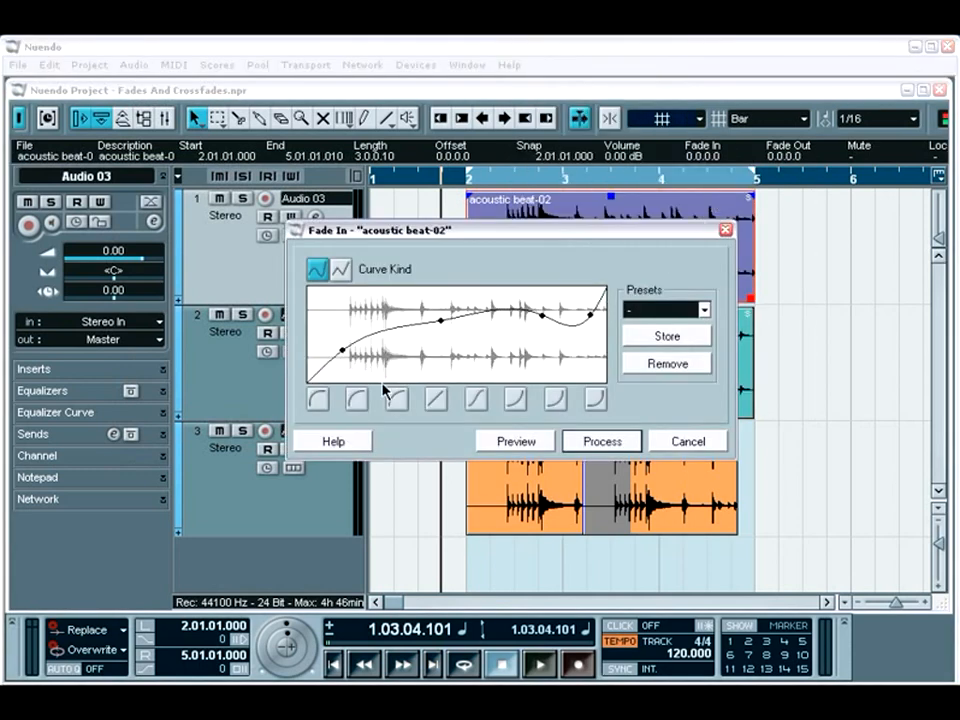
- Try several preset fade-in shapes, including linear, S-shaped and slow-starting curves, and cancel the Fade In process
left_click(396, 401)
left_click(436, 401)
left_click(476, 400)
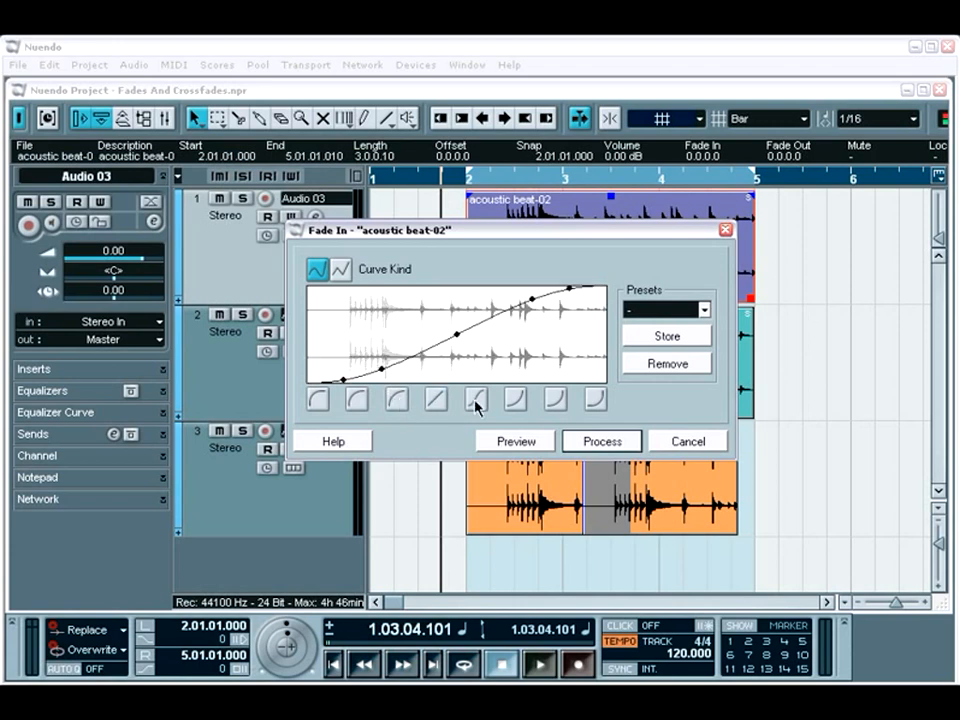
left_click(515, 402)
left_click(555, 401)
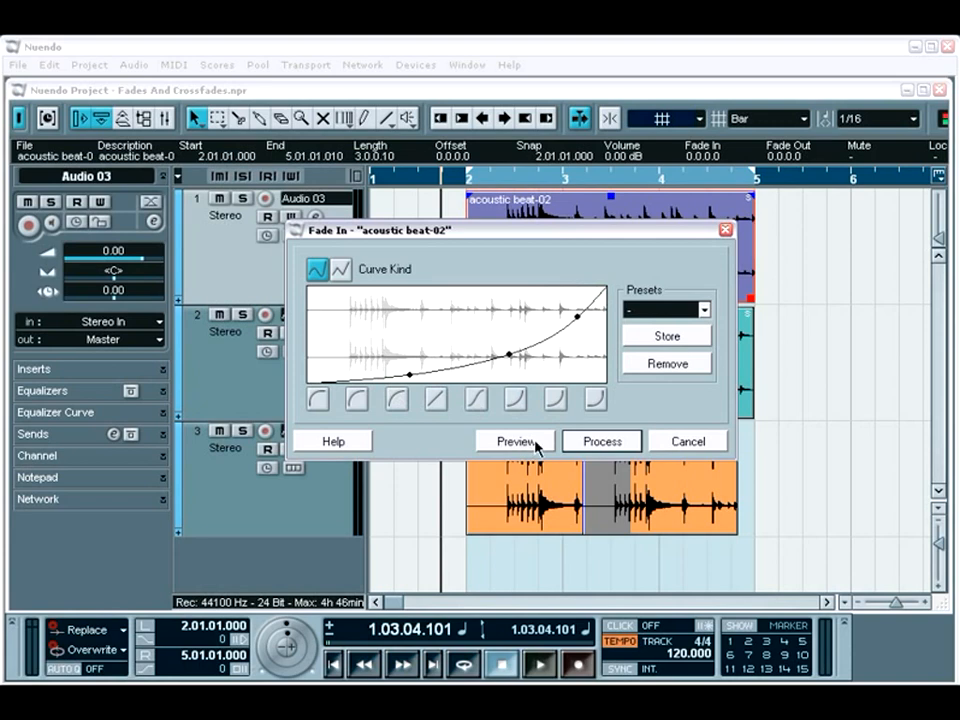
left_click(673, 449)
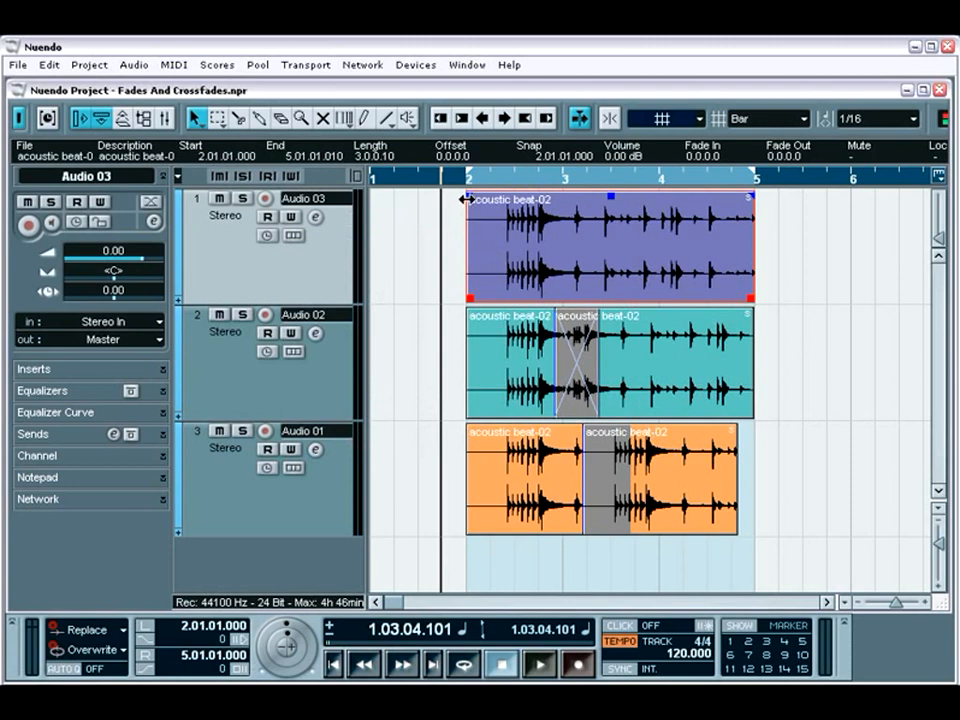
mouse_move(465, 199)
left_mouse_down()
mouse_move(727, 199)
mouse_move(460, 208)
left_mouse_up()
- Try bending the fade-in curve into a gradual rise with three points in the project's Auto Fades settings, and cancel
left_click(91, 66)
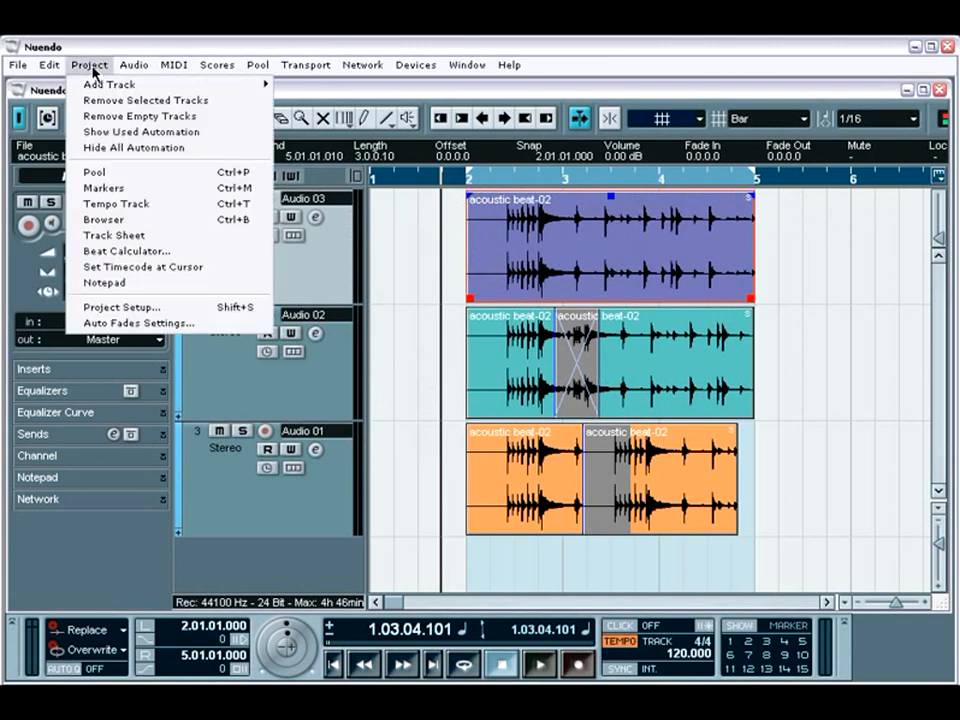
left_click(95, 321)
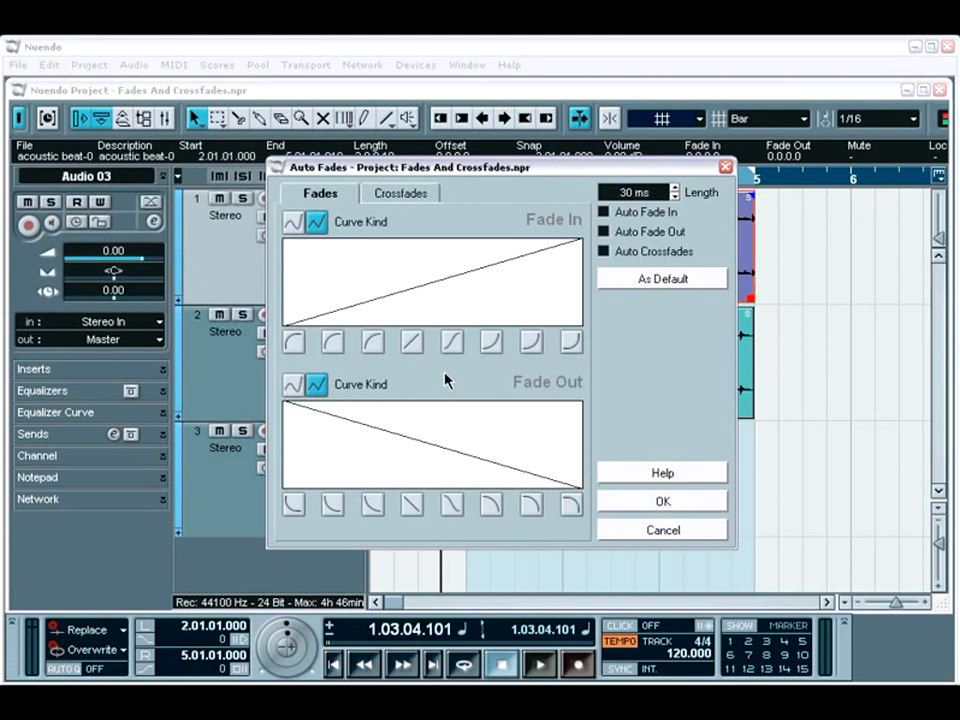
left_click_drag(380, 300, 374, 316)
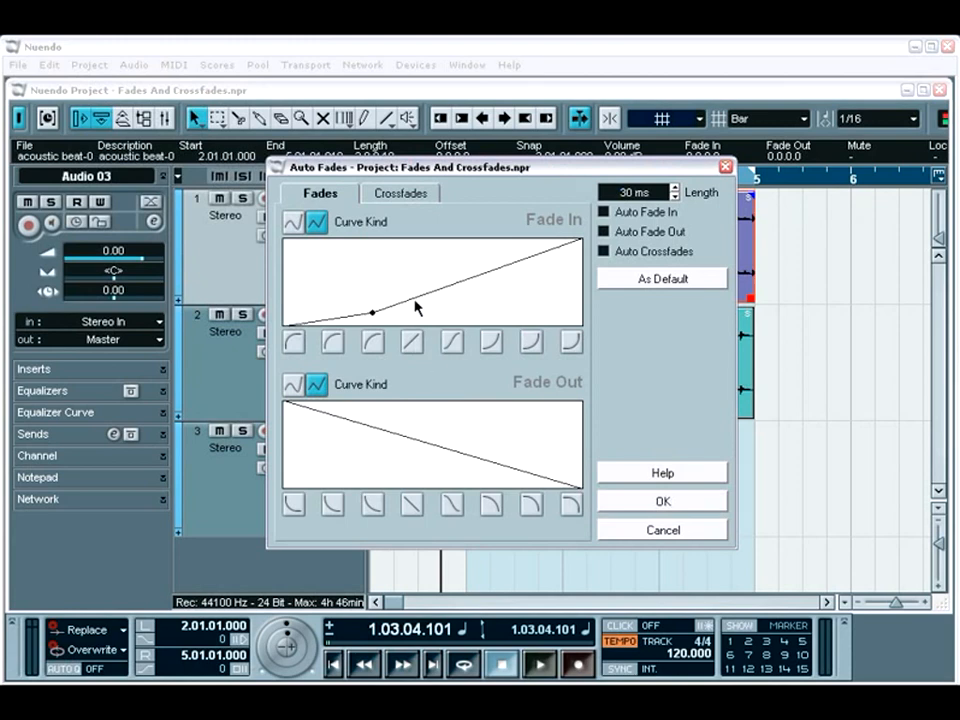
left_click(454, 303)
left_click(508, 290)
mouse_move(508, 290)
left_mouse_down()
mouse_move(567, 268)
mouse_move(509, 299)
left_mouse_up()
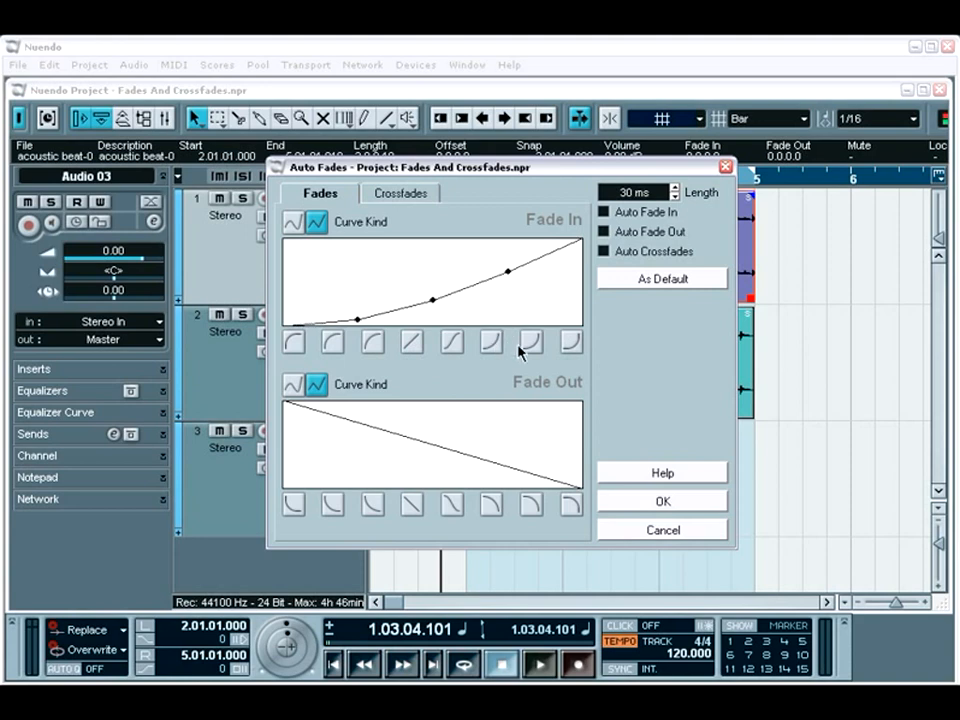
left_click(677, 530)
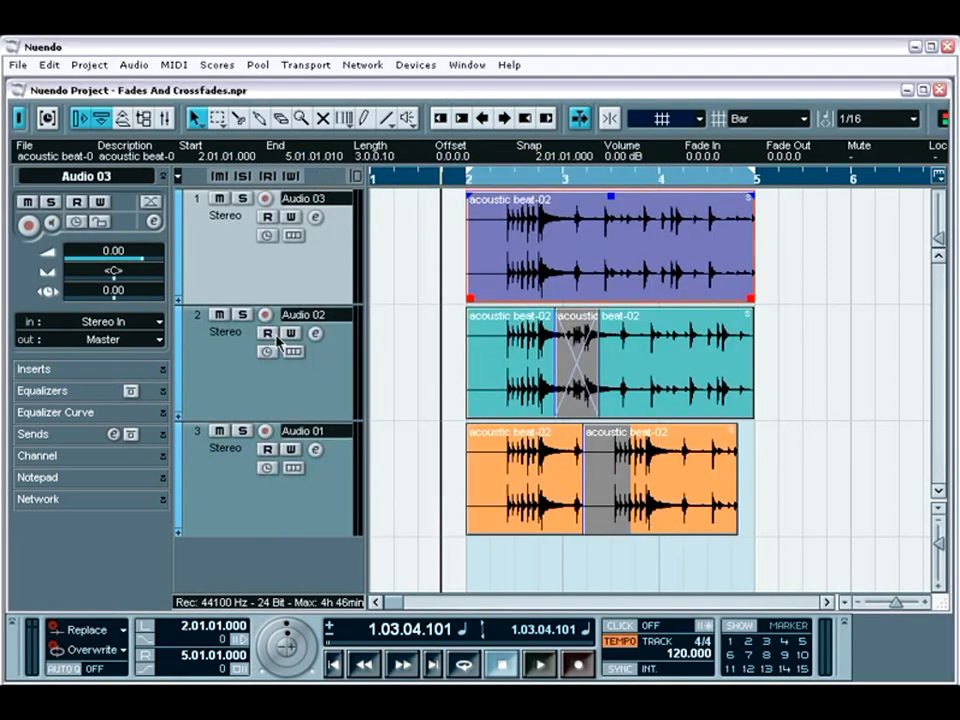
- View the crossfade curves in the Auto Fades settings of track Audio 03 and close them unchanged
left_click(150, 203)
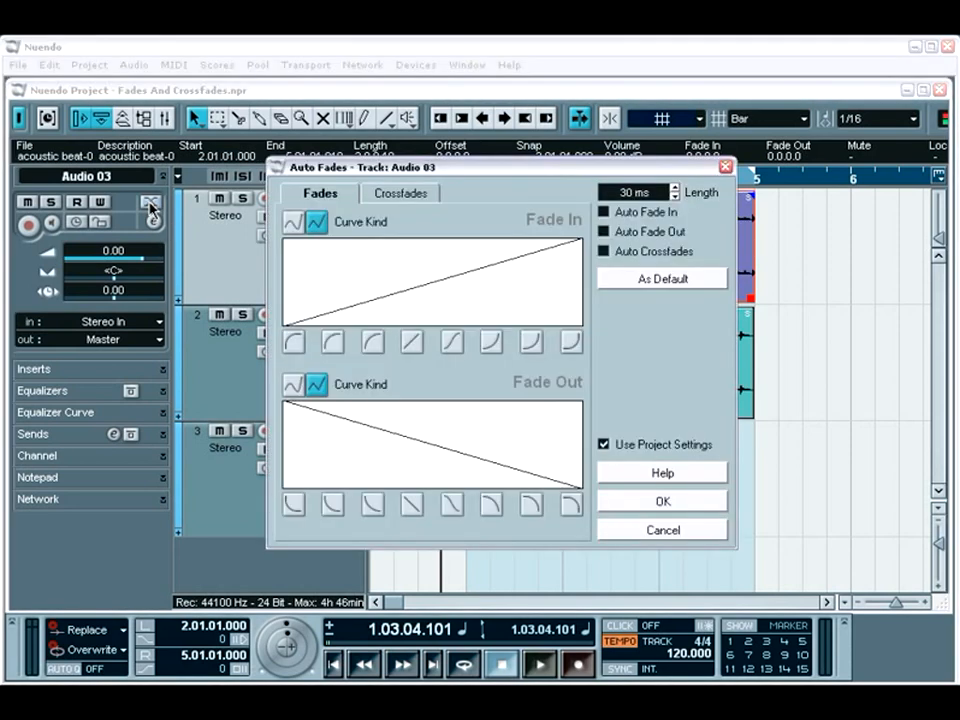
left_click(393, 195)
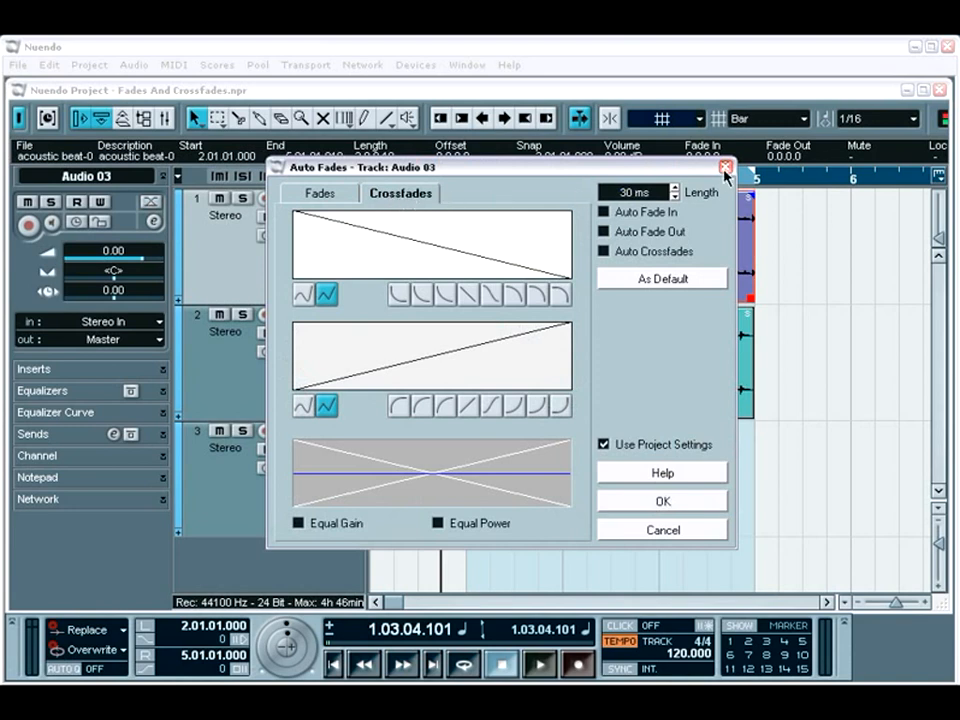
left_click(725, 168)
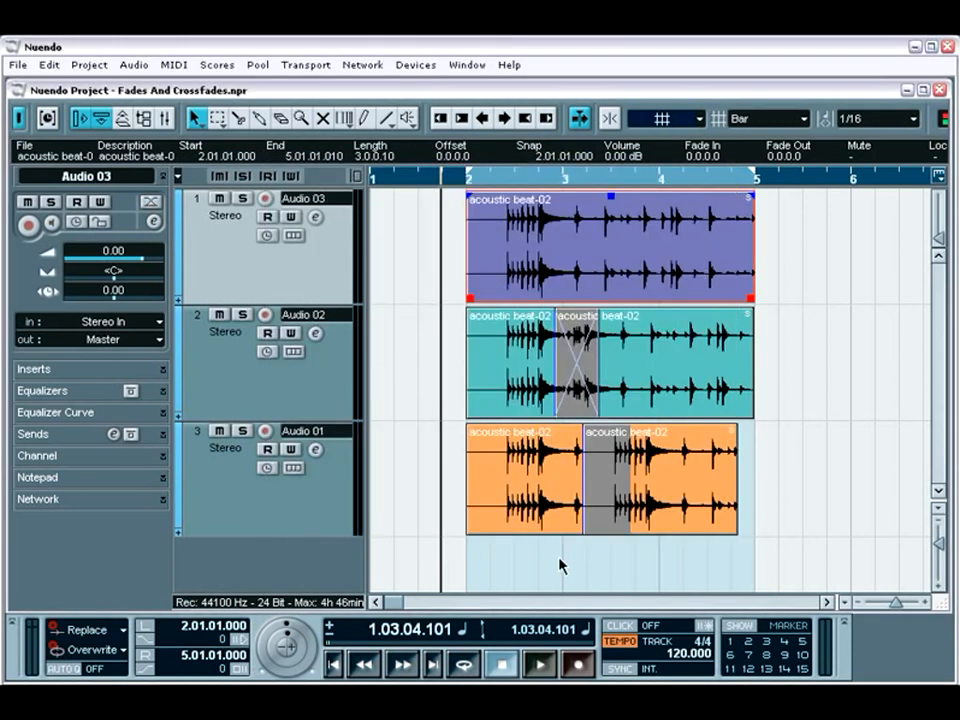
- Crossfade the two overlapping events on track Audio 01, shifting the crossfade later and lengthening it to about 1.6 s
left_click_drag(559, 566, 668, 487)
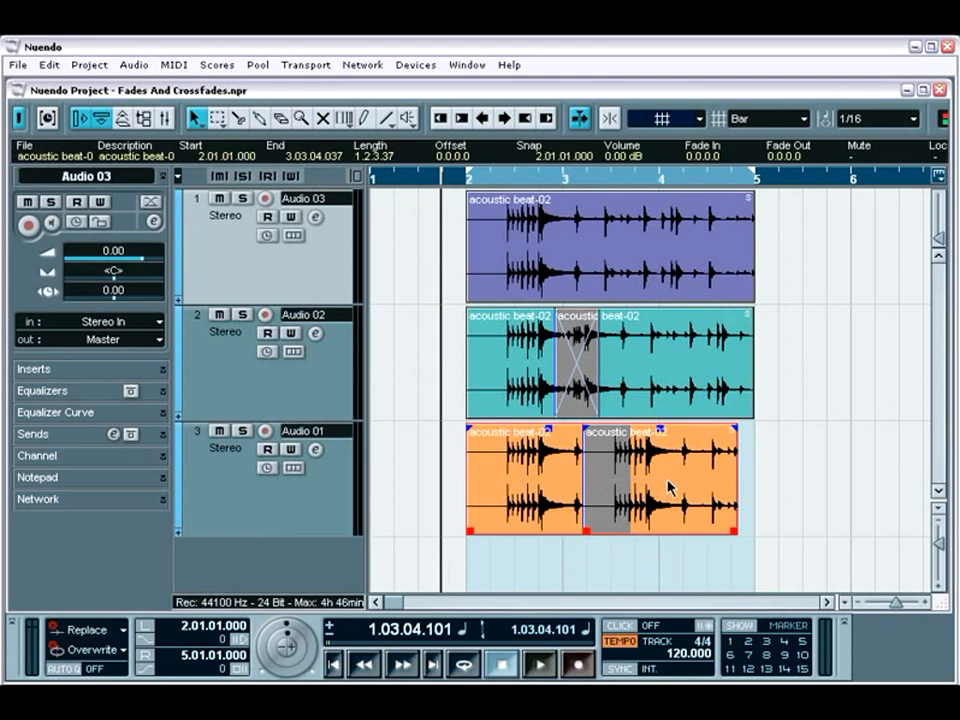
key("x")
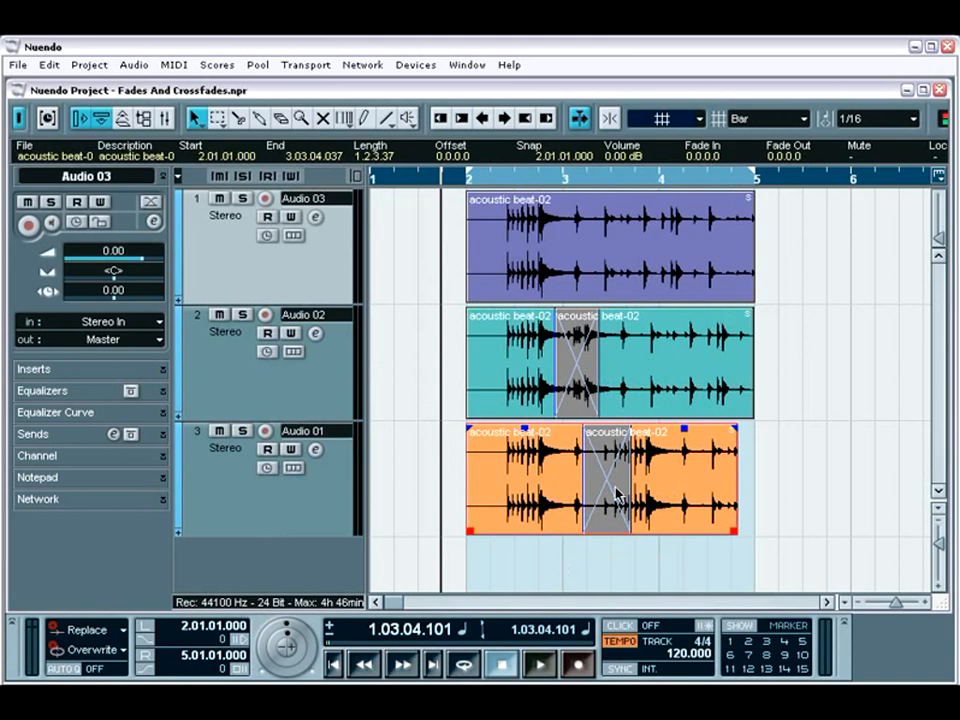
left_click_drag(617, 494, 678, 490)
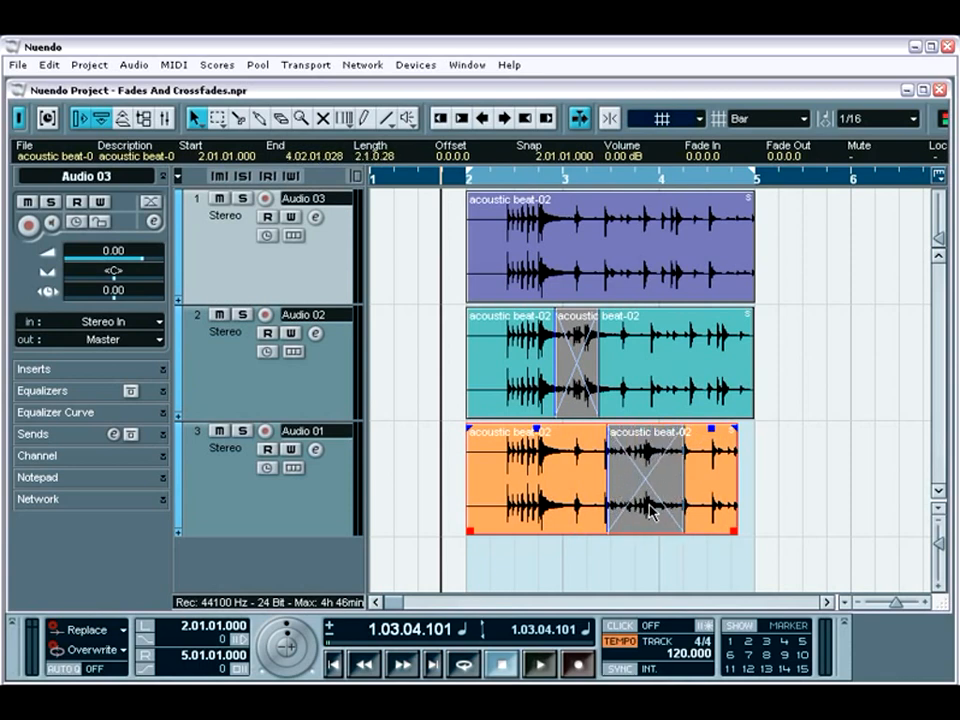
- Open the Audio 01 crossfade in its editor and bend the fade-out curve downward with two added points
double_click(651, 497)
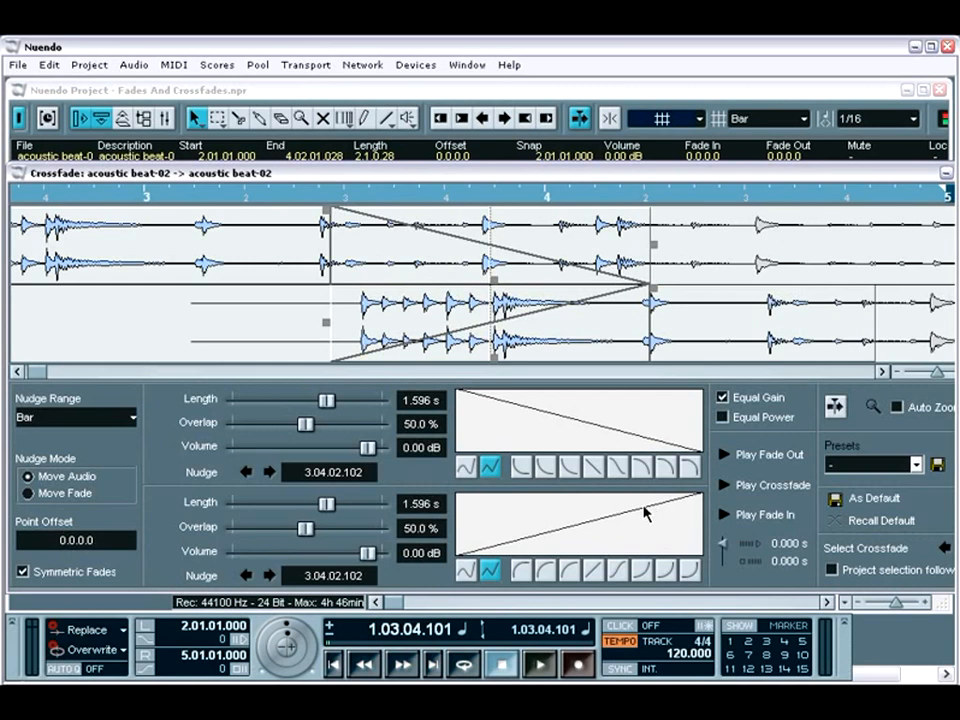
left_click(531, 412)
left_click_drag(531, 412, 527, 441)
left_click(509, 430)
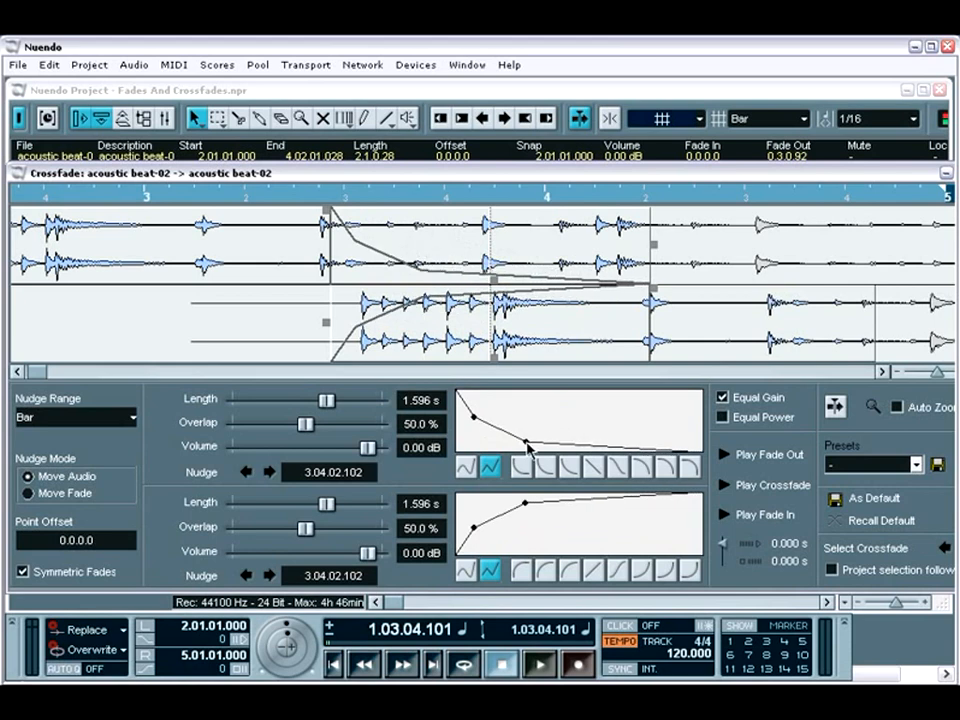
- Add a raised third point to the fade-out curve and set the crossfade's length to about 2.05 s with 52% overlap
left_click_drag(601, 445, 601, 421)
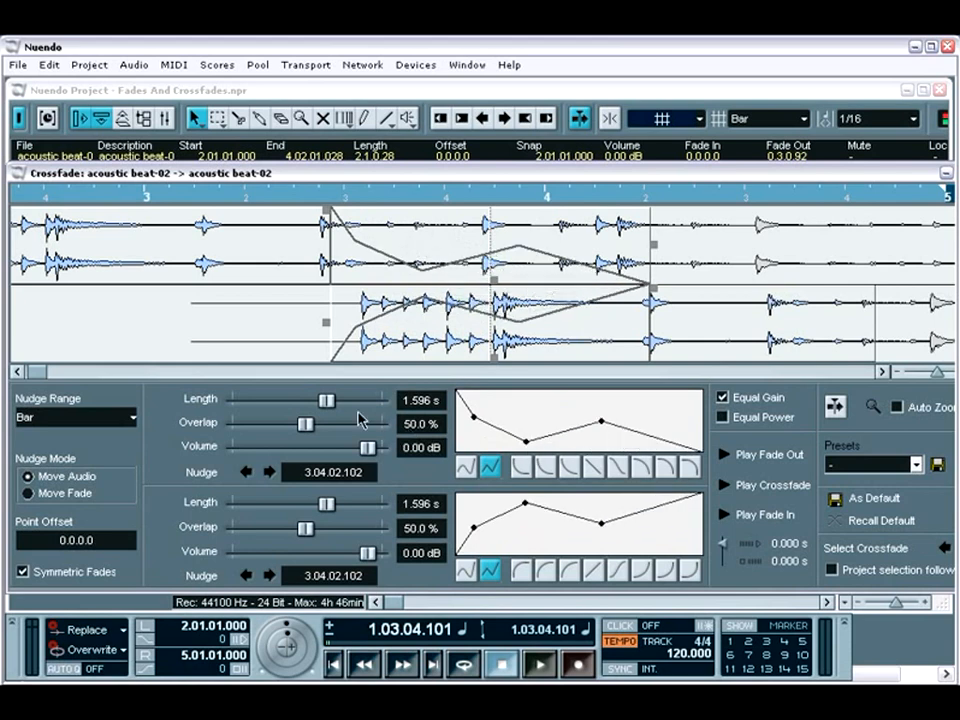
left_click_drag(327, 401, 318, 424)
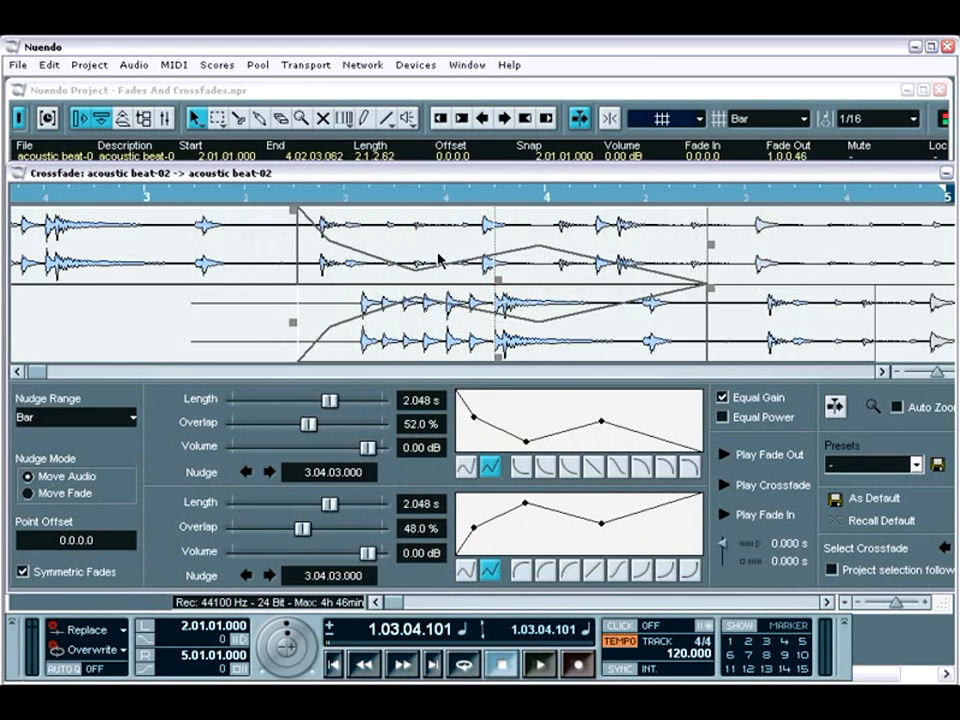
- Keep the crossfade editor's ruler on Bars+Beats, shift the crossfade slightly earlier and shorten it from its end to about 1.63 s
right_click(456, 199)
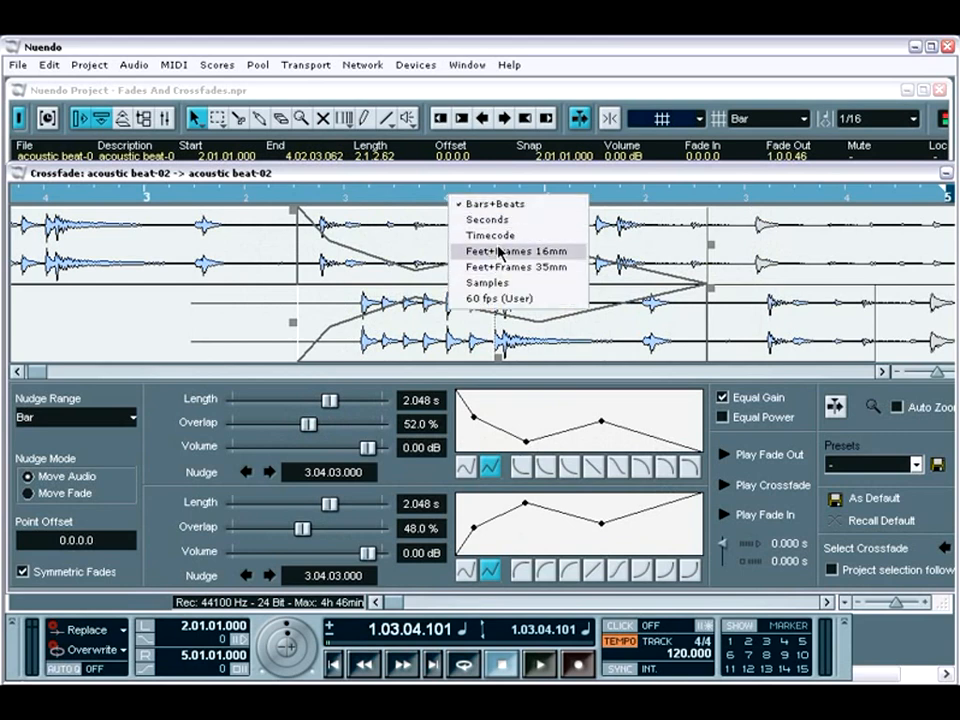
left_click(465, 203)
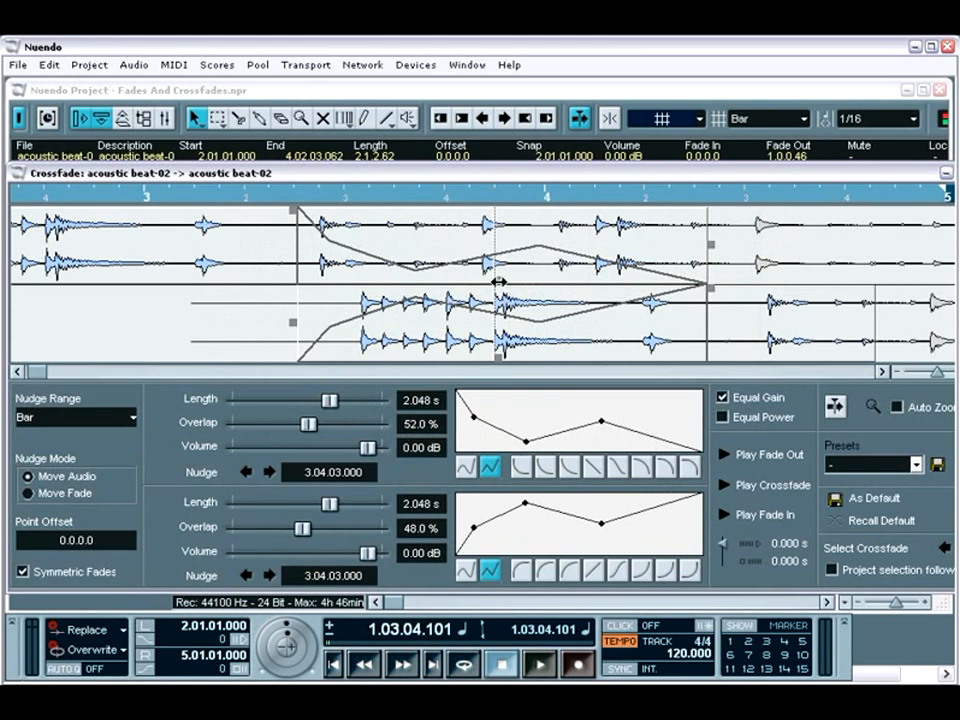
mouse_move(497, 278)
left_mouse_down()
mouse_move(676, 276)
mouse_move(481, 273)
left_mouse_up()
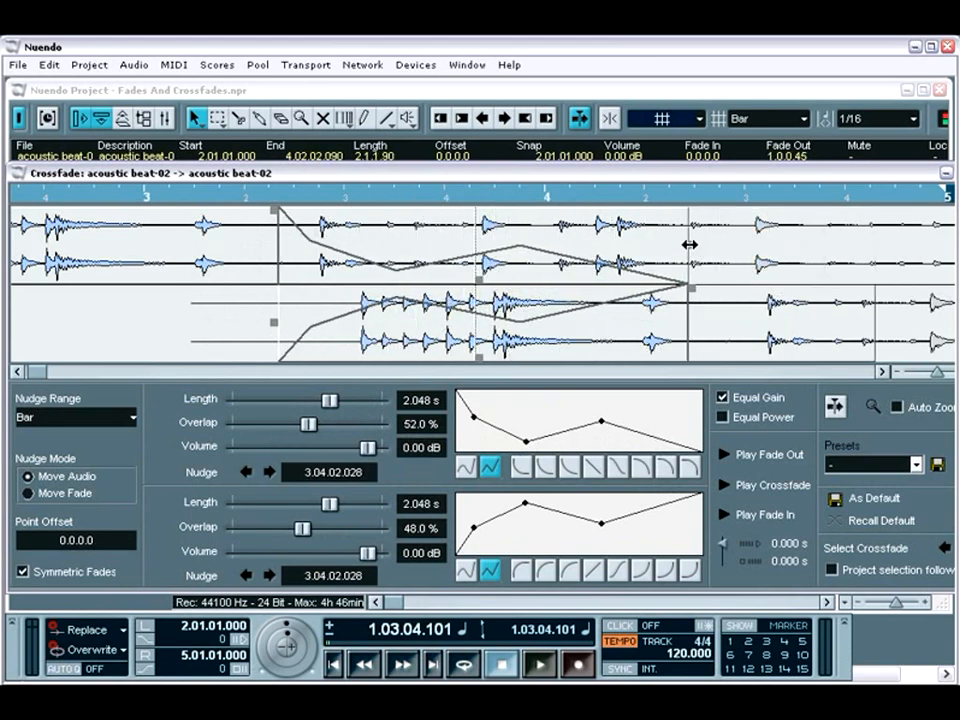
left_click_drag(690, 244, 604, 286)
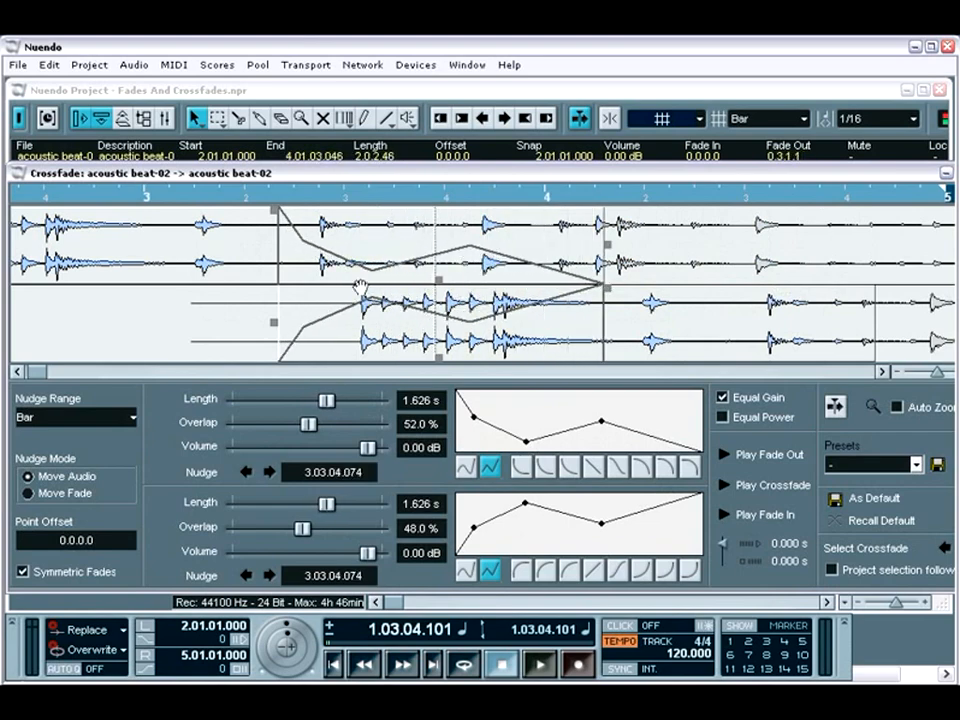
left_click(14, 174)
left_click(50, 293)
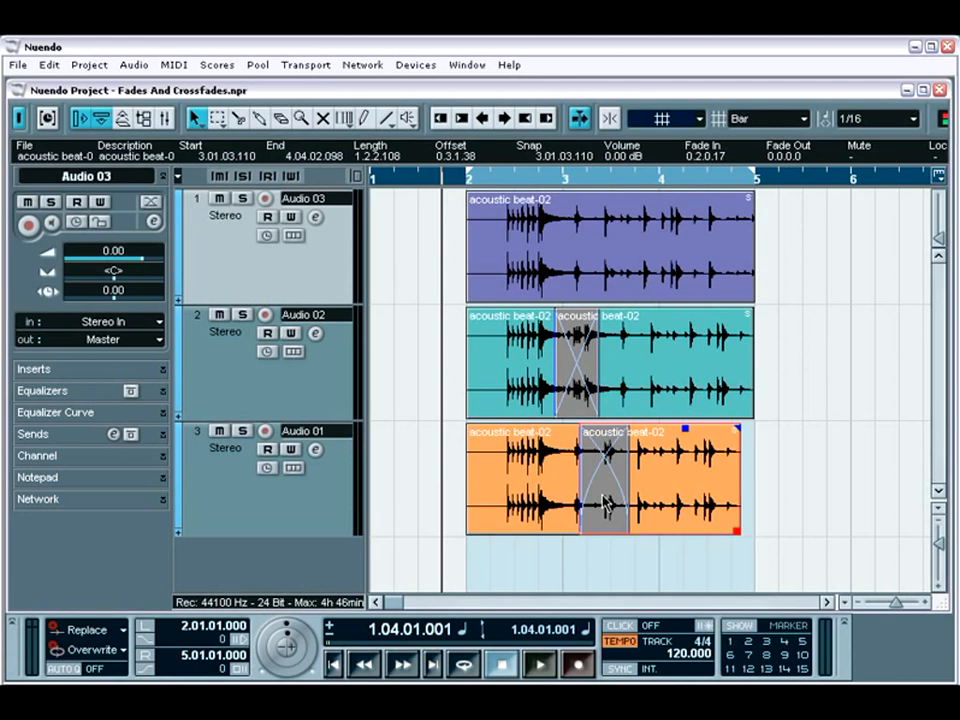
- Move the second Audio 01 event earlier in the crossfade editor, and slide the crossfade in the project to start at about 3.01.03.110
double_click(607, 502)
left_click_drag(398, 345, 343, 343)
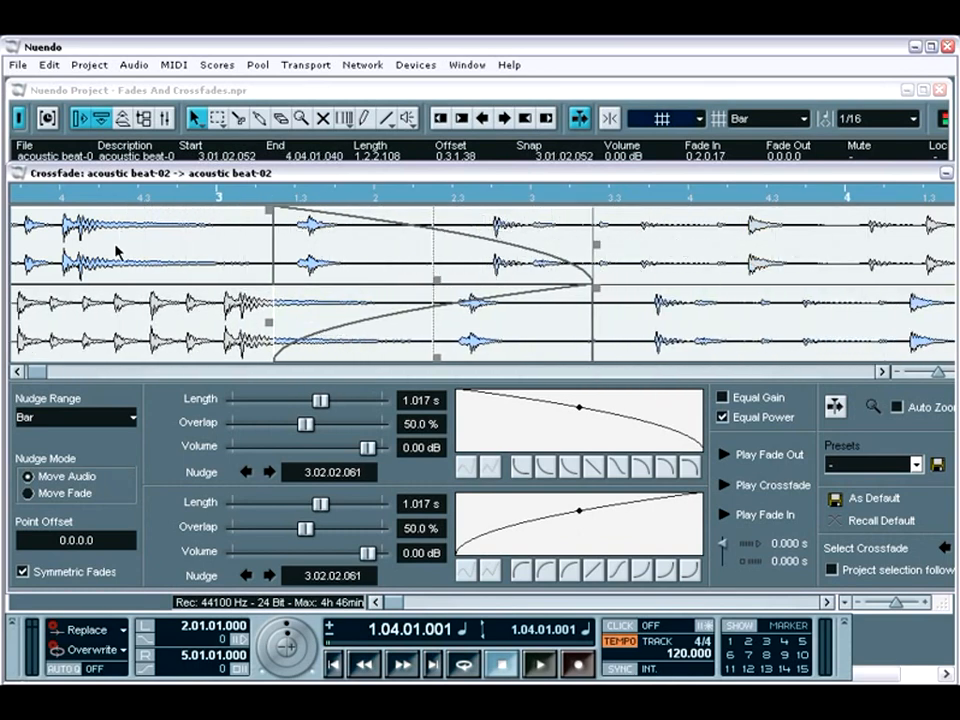
left_click(17, 175)
left_click(17, 175)
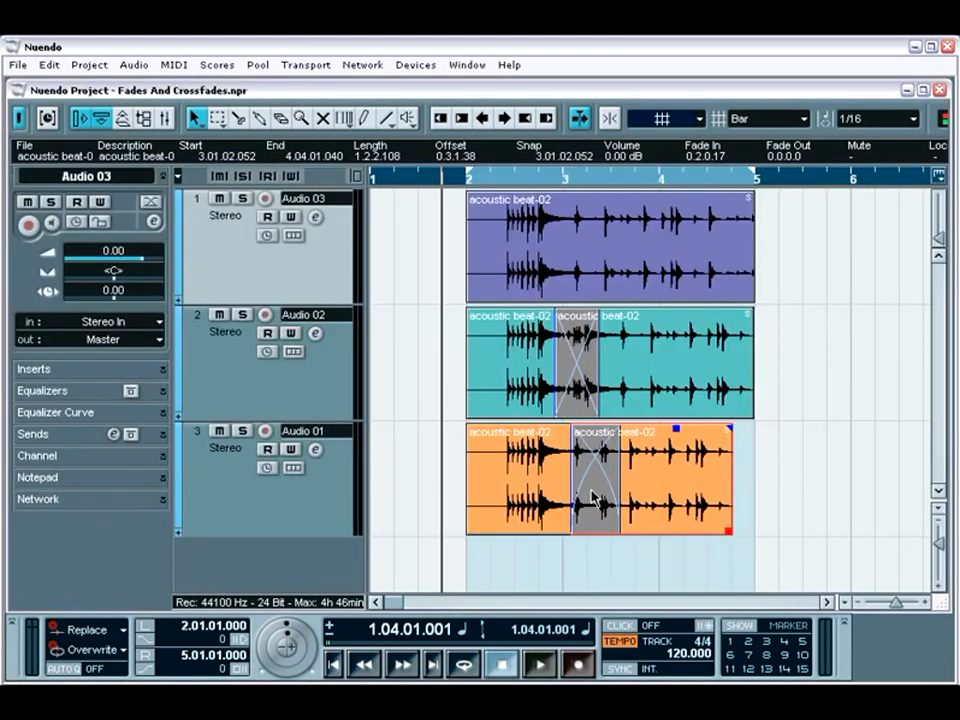
left_click_drag(593, 497, 517, 497)
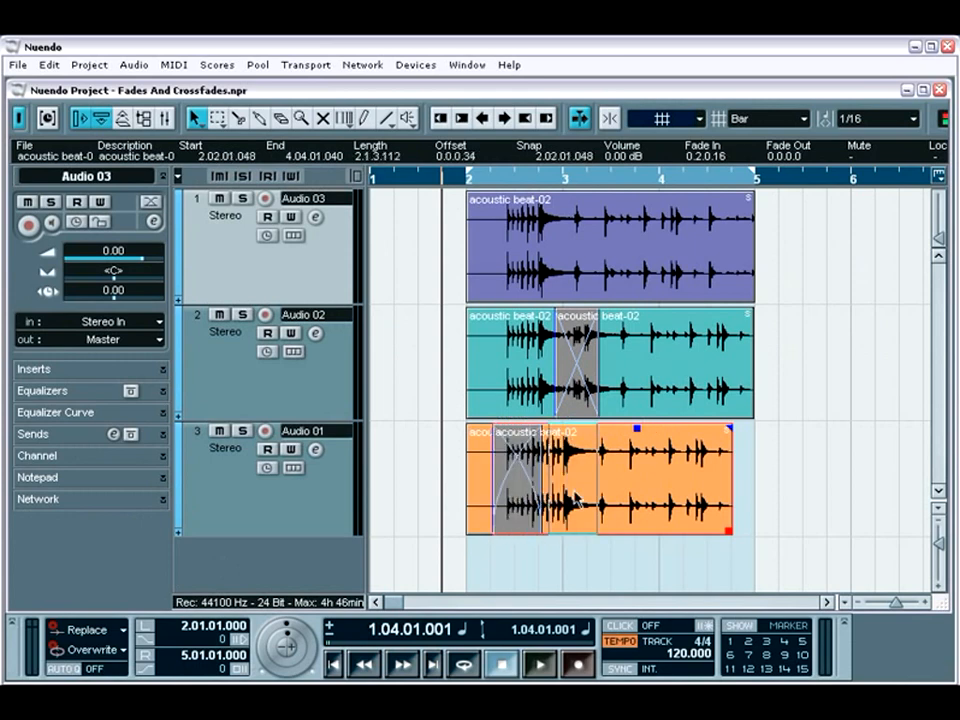
left_click_drag(576, 498, 606, 505)
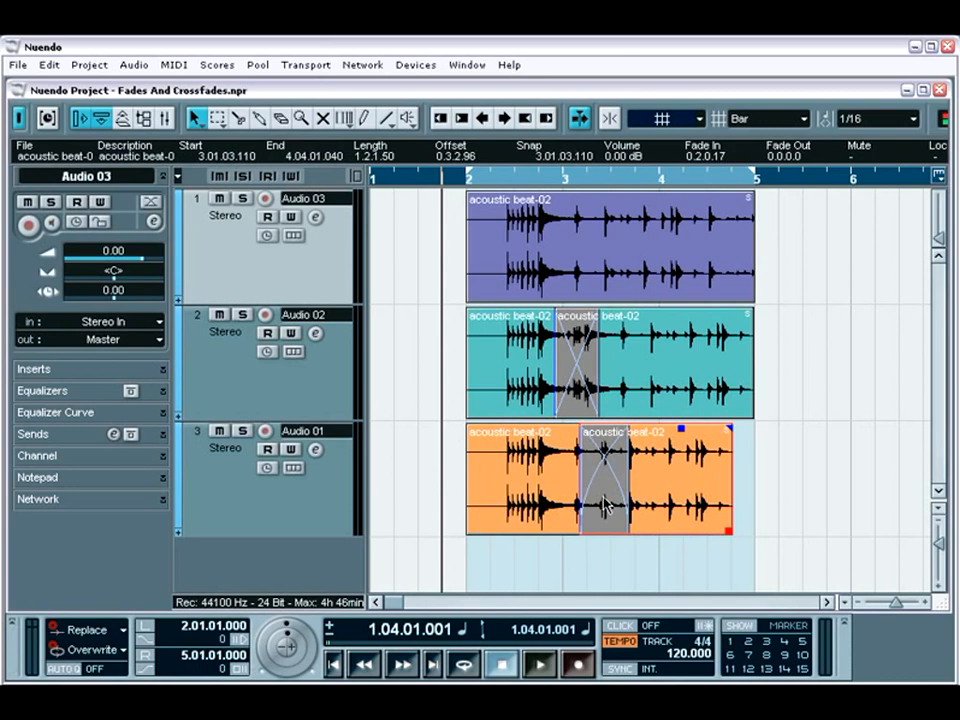
- Try Equal Gain on the Audio 01 crossfade in its editor, switch back to Equal Power and close the editor
double_click(606, 505)
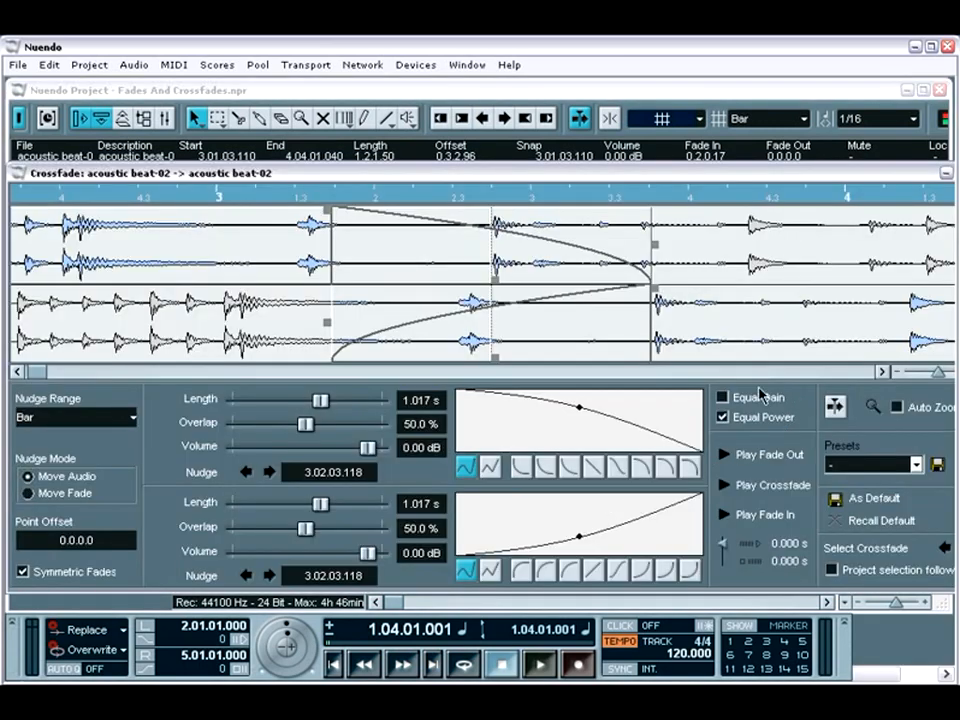
left_click(760, 397)
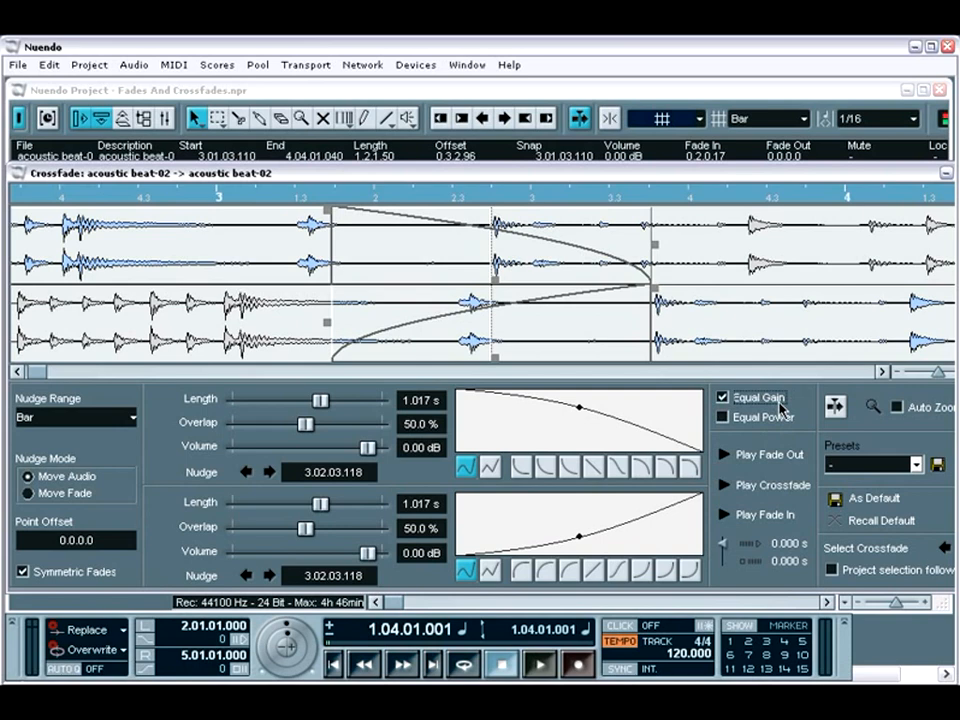
left_click(773, 420)
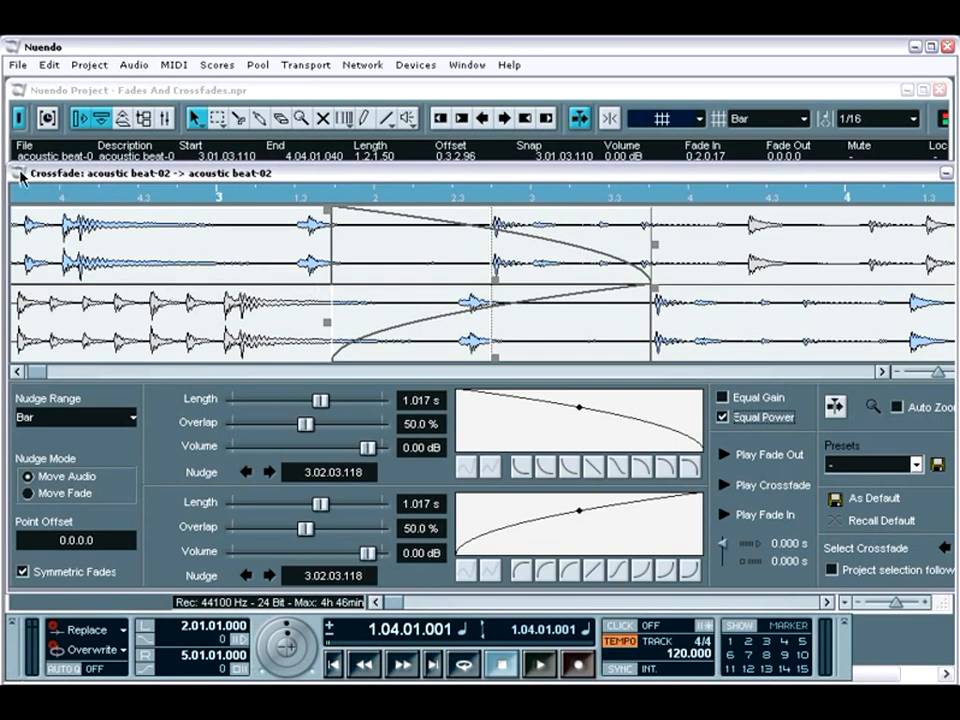
double_click(20, 175)
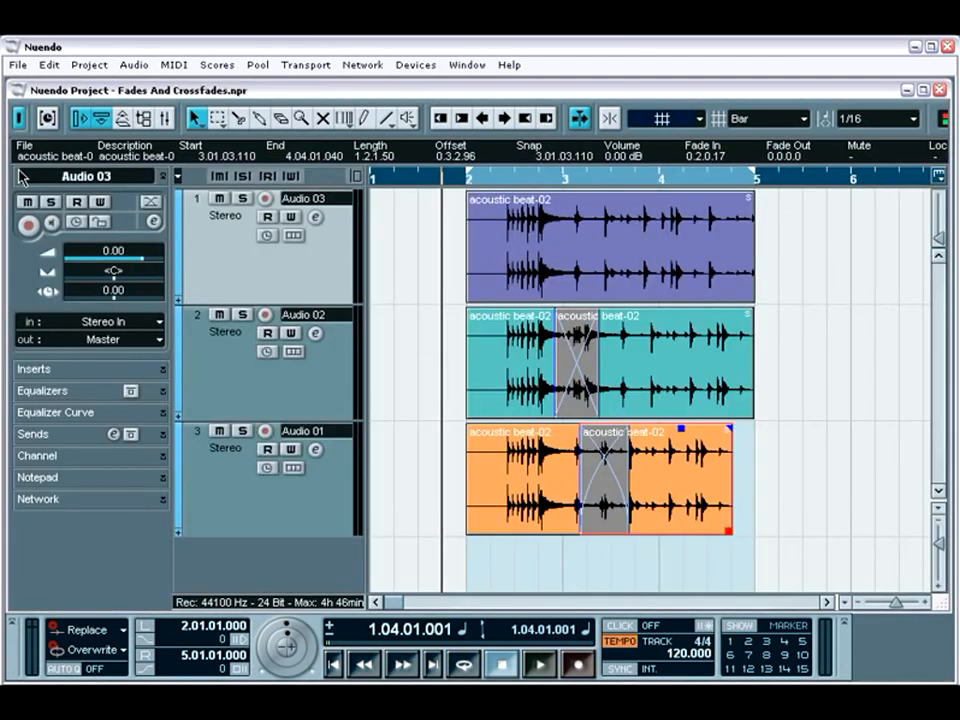